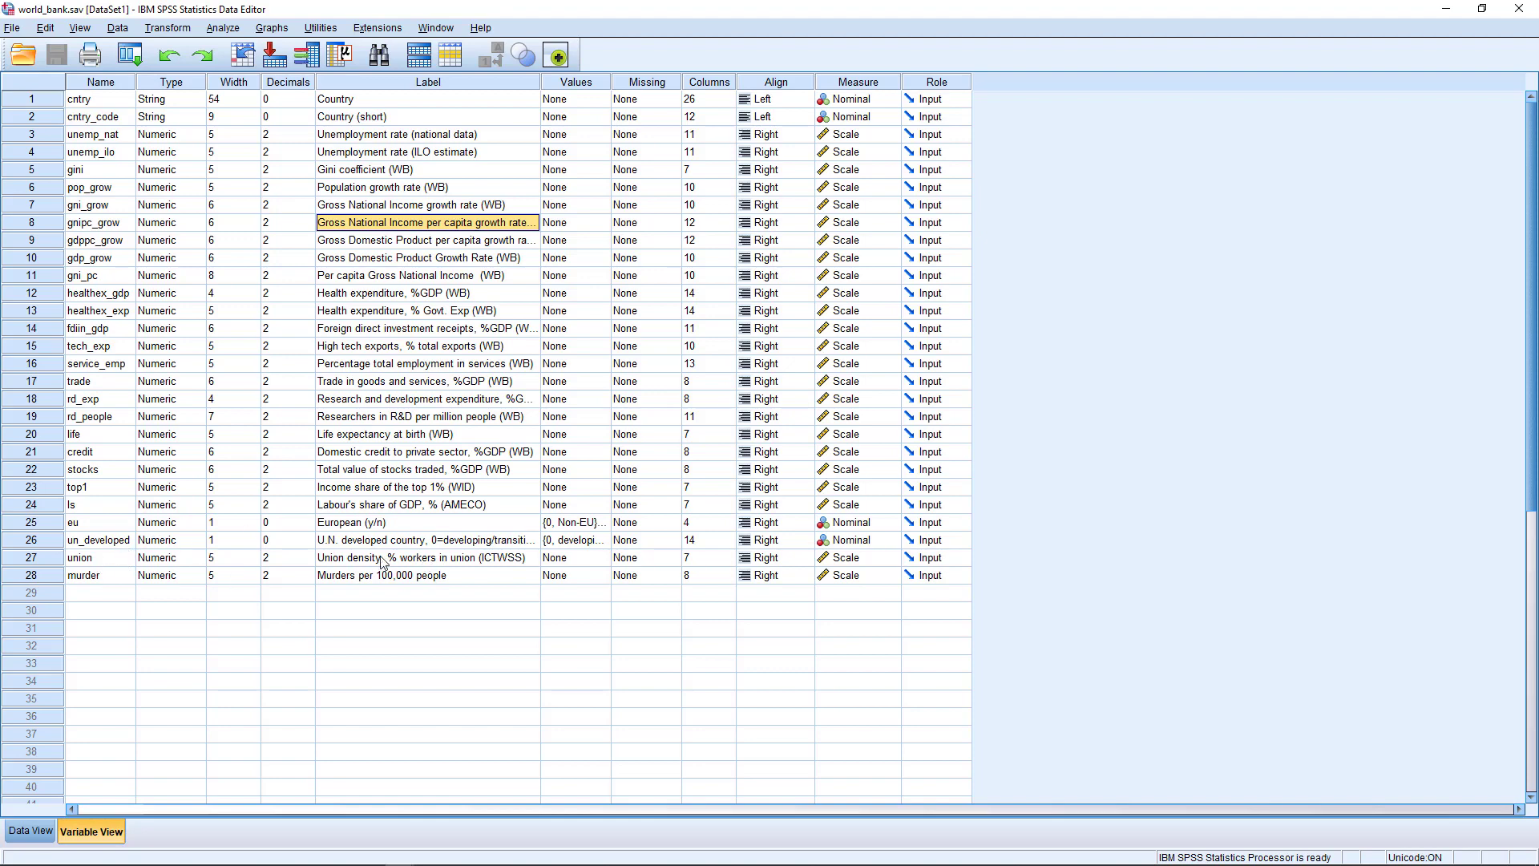
Start a bivariate correlation on the world_bank data and list the available variables by name instead of label.
left_click(223, 28)
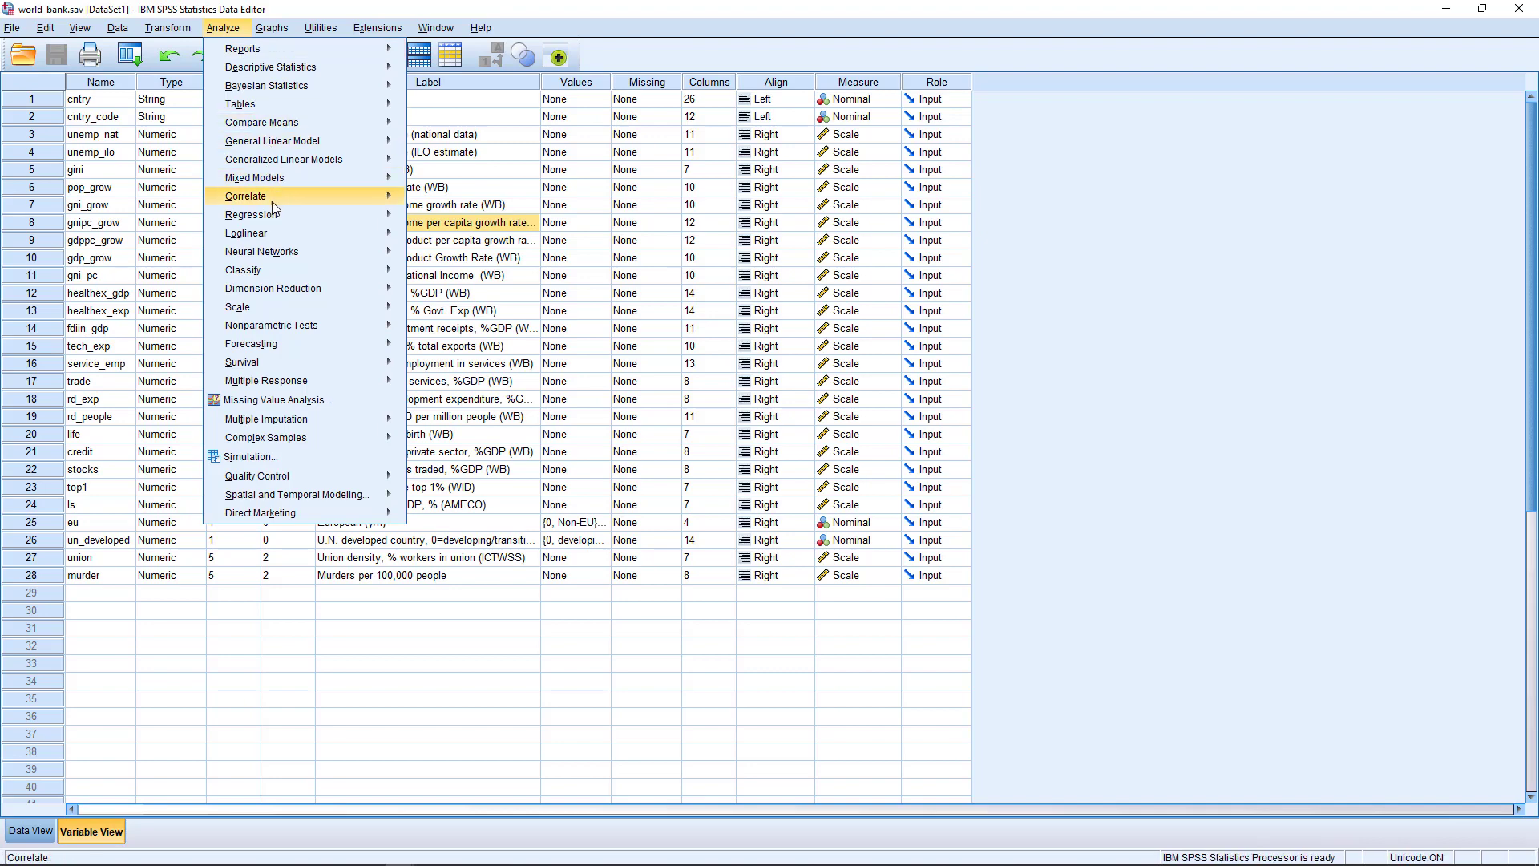
mouse_move(272, 197)
left_click(447, 205)
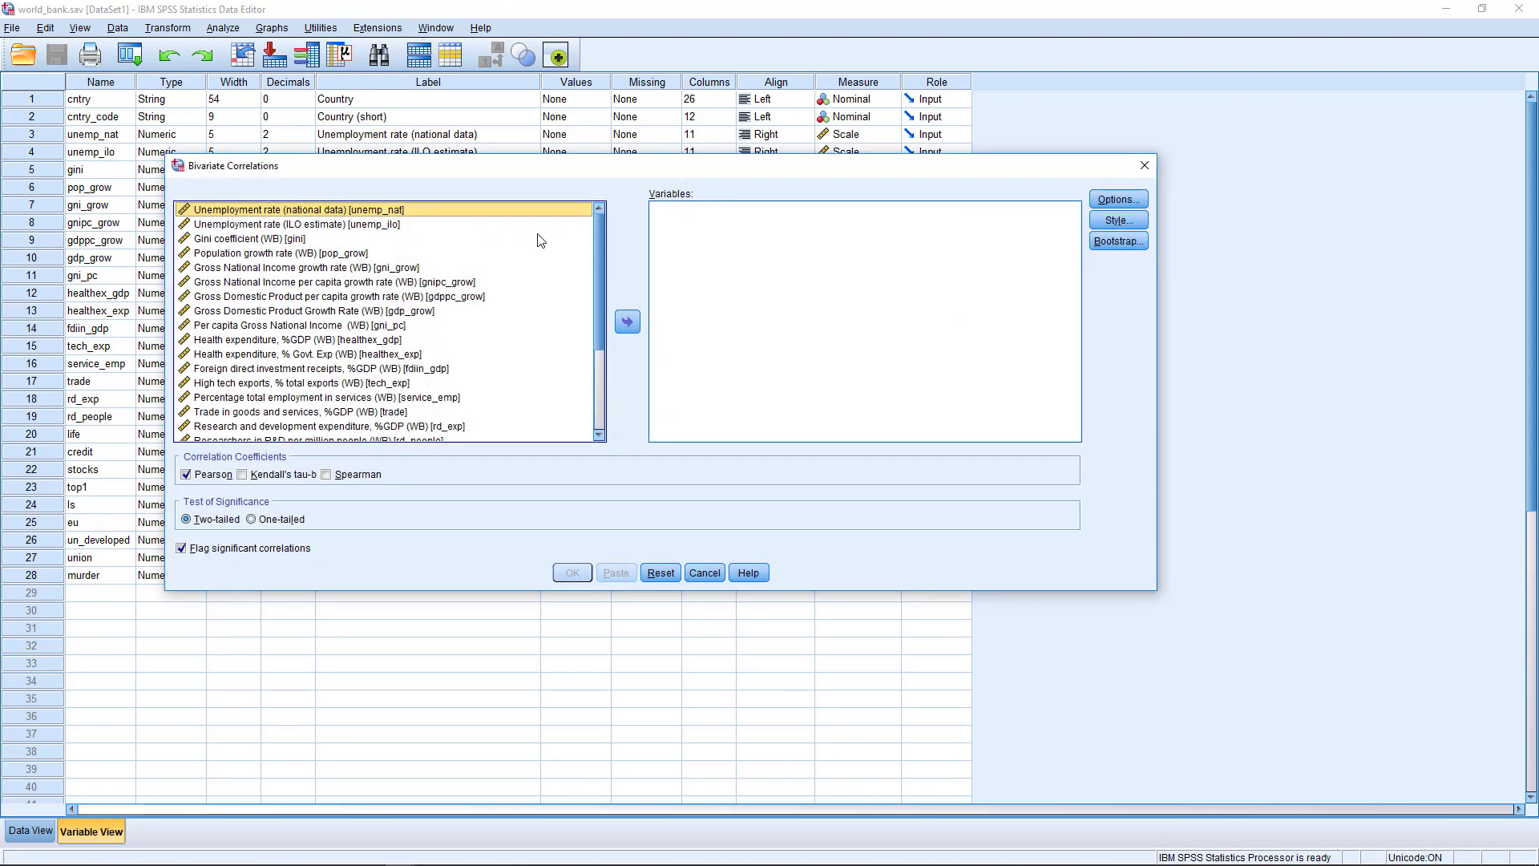
right_click(277, 285)
left_click(290, 304)
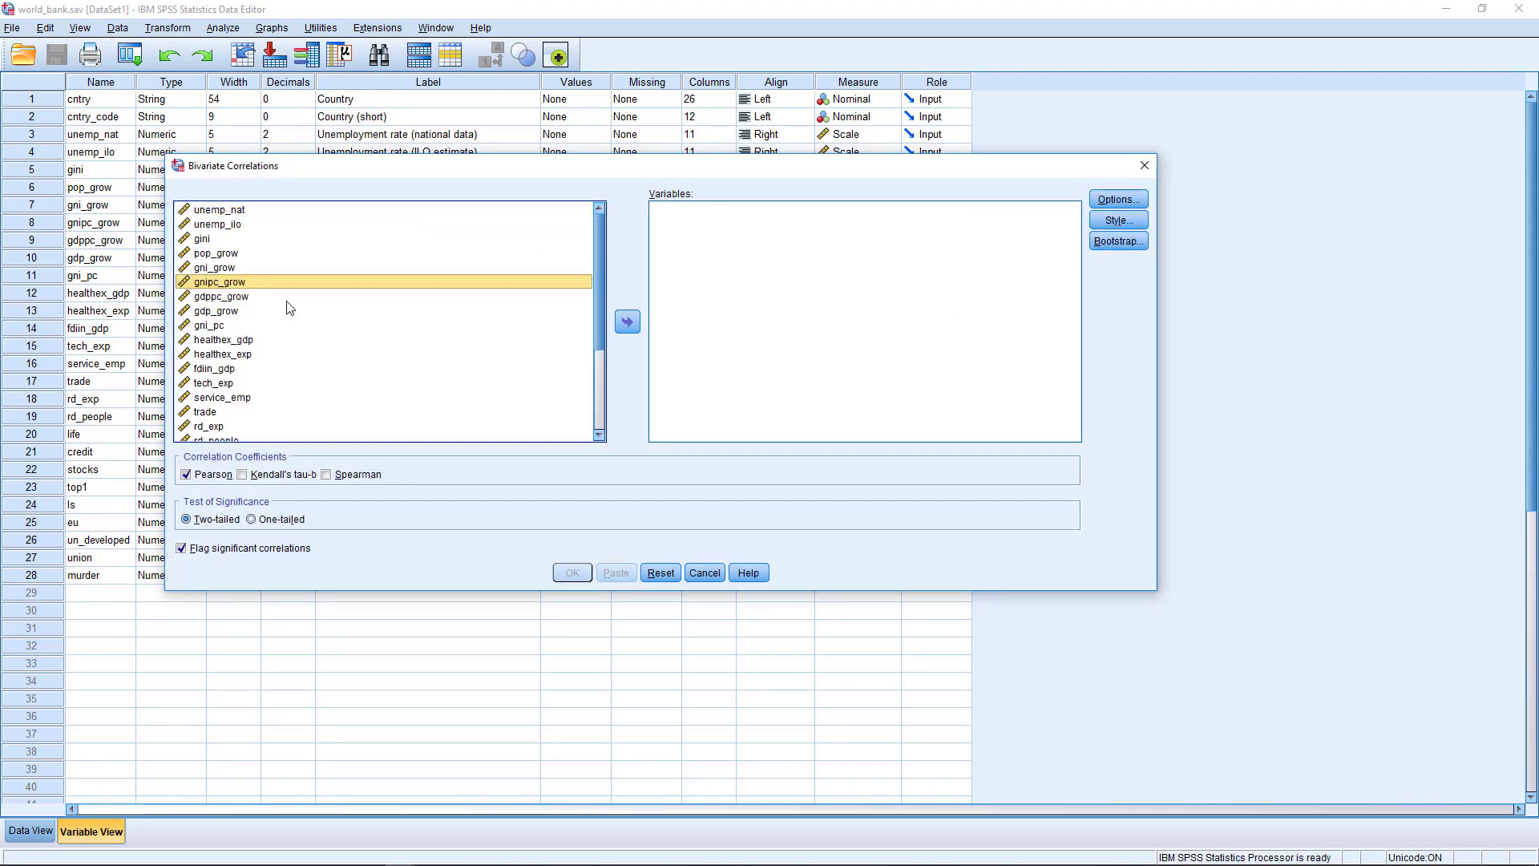
Add gini, top1 and union as the variables for the bivariate correlation.
left_click(215, 238)
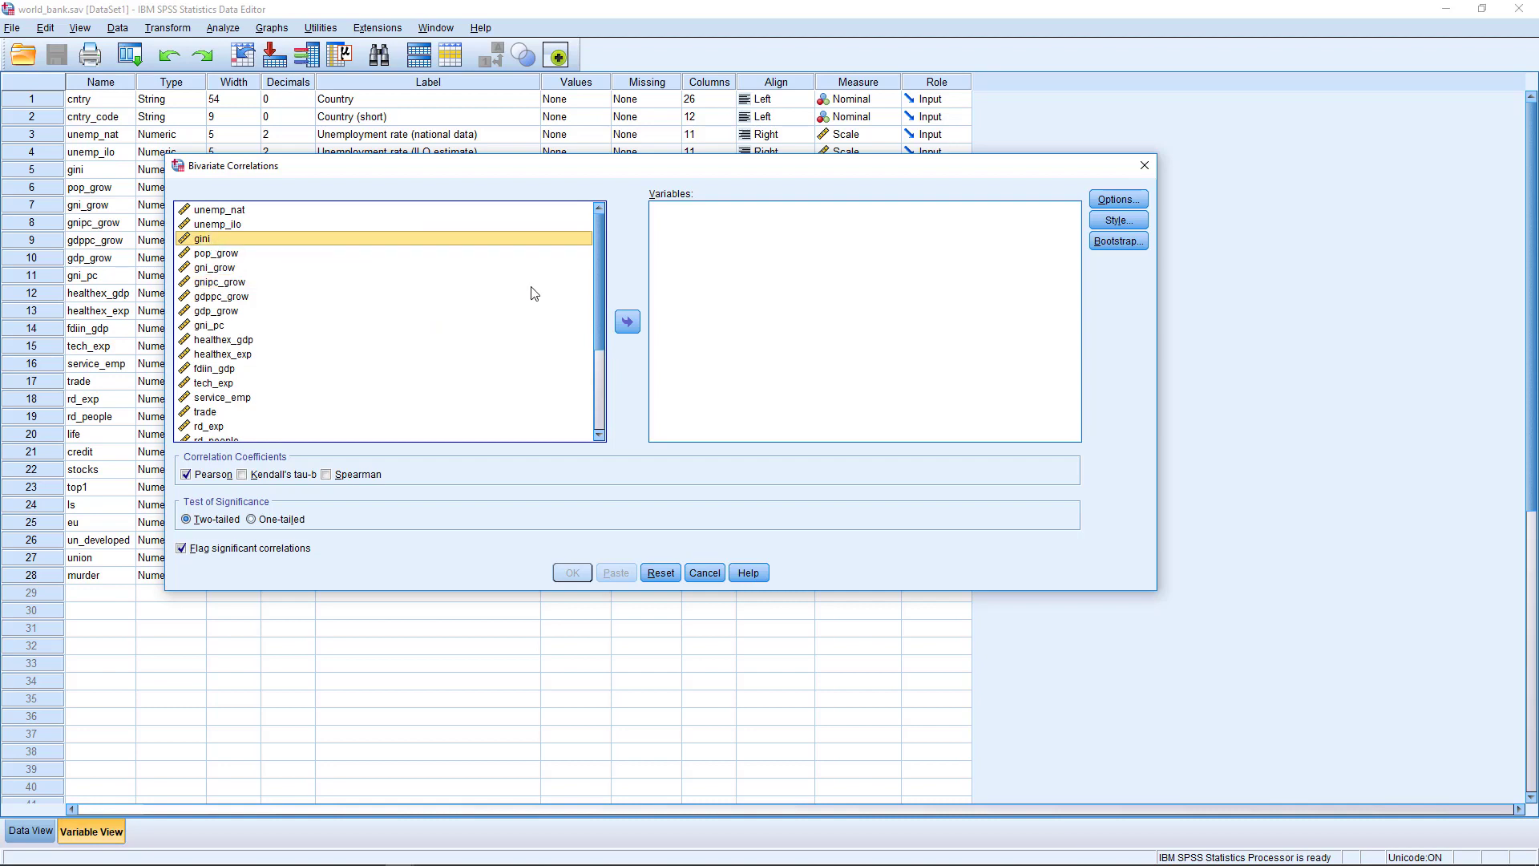
left_click(627, 322)
scroll(225, 361, "down", 3)
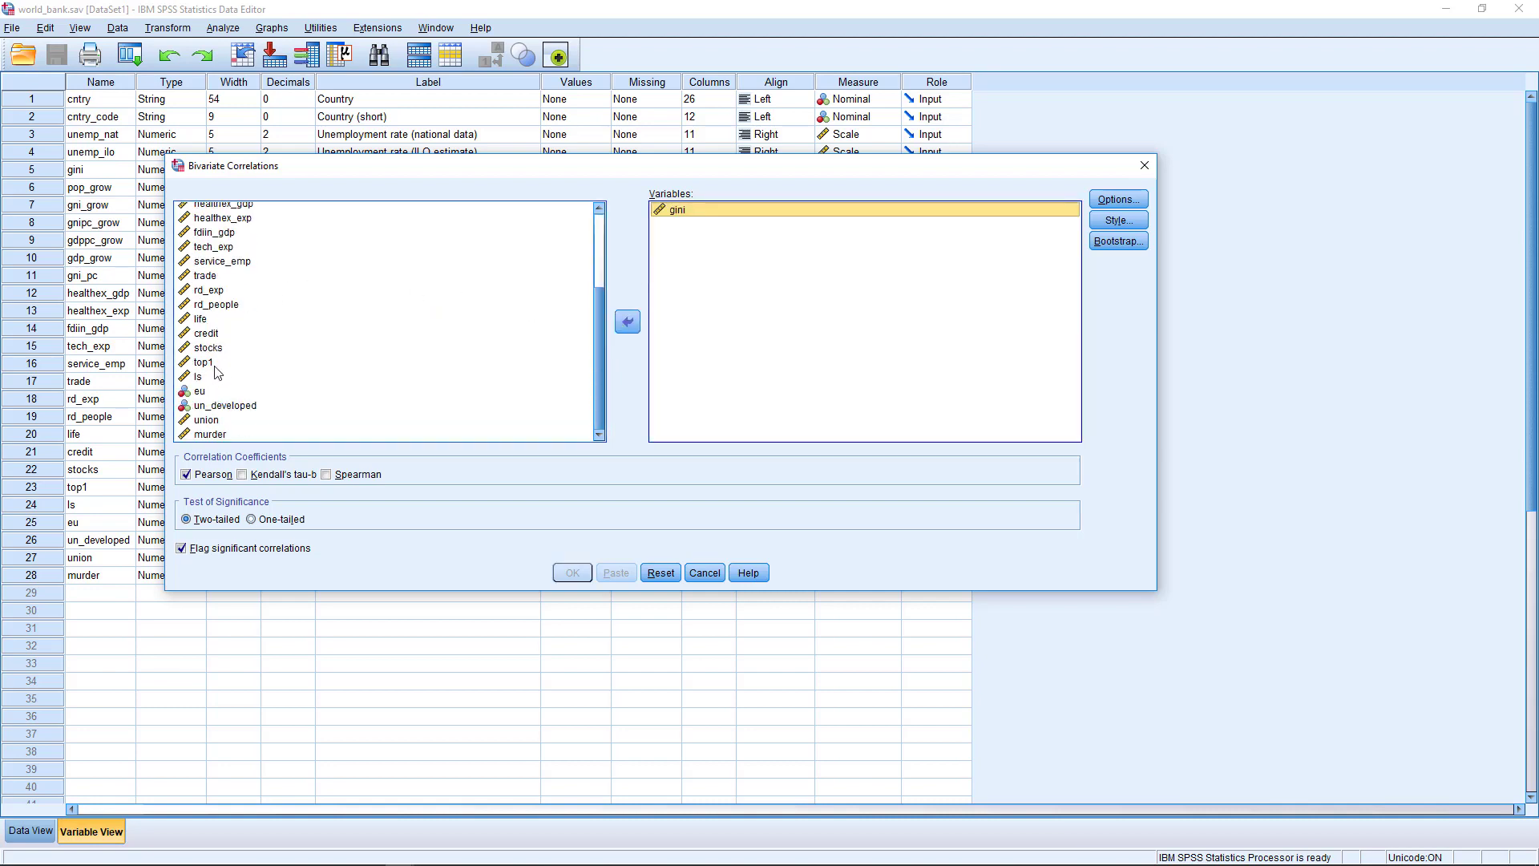
left_click(202, 363)
left_click(627, 322)
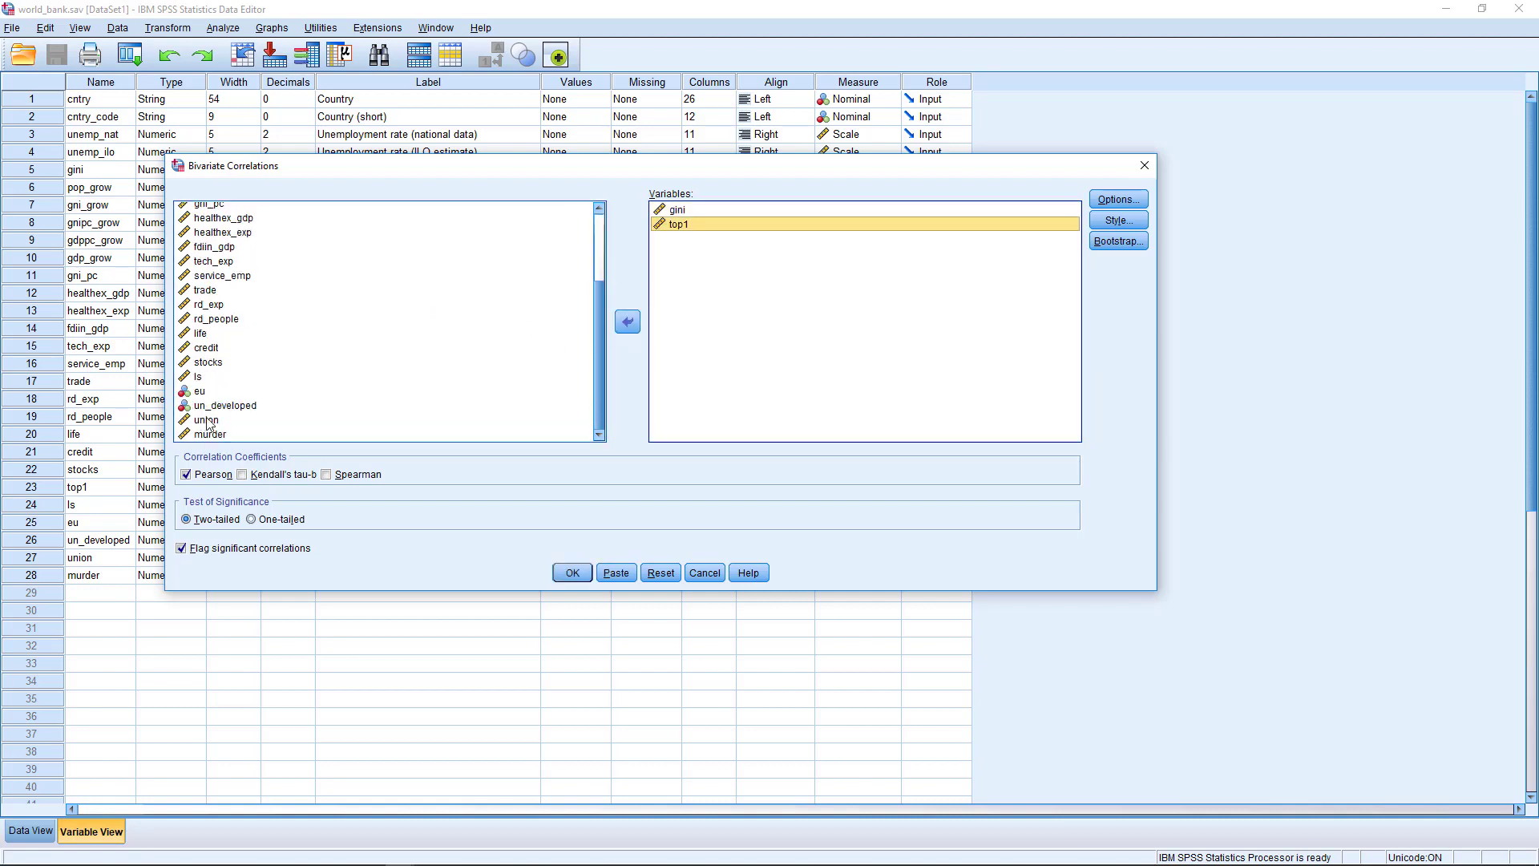
double_click(206, 419)
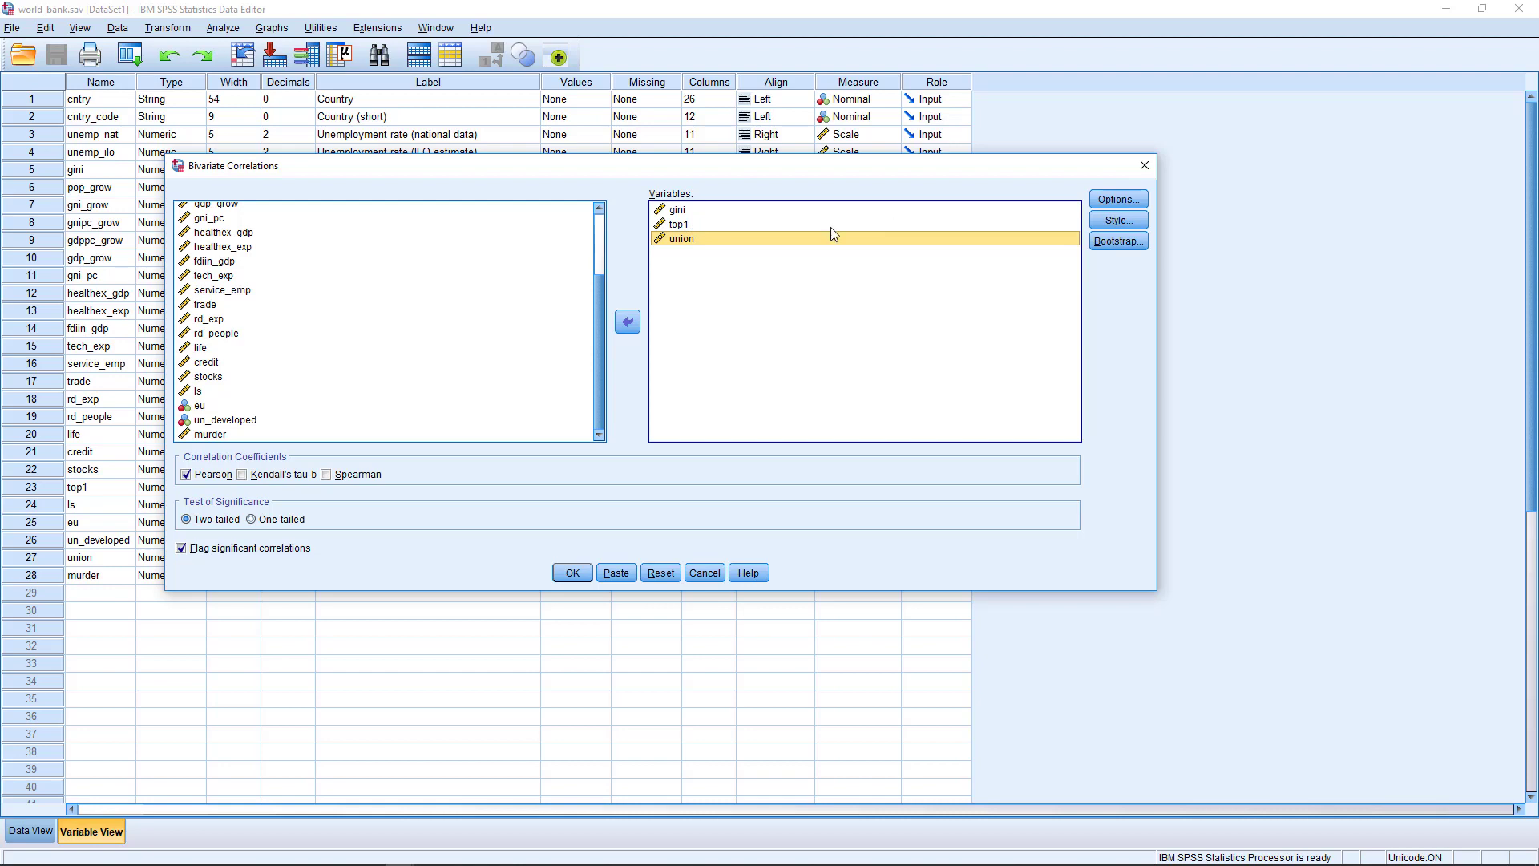
Review the statistics and missing-value options without changing them, and run the two-tailed Pearson correlation.
left_click(1110, 199)
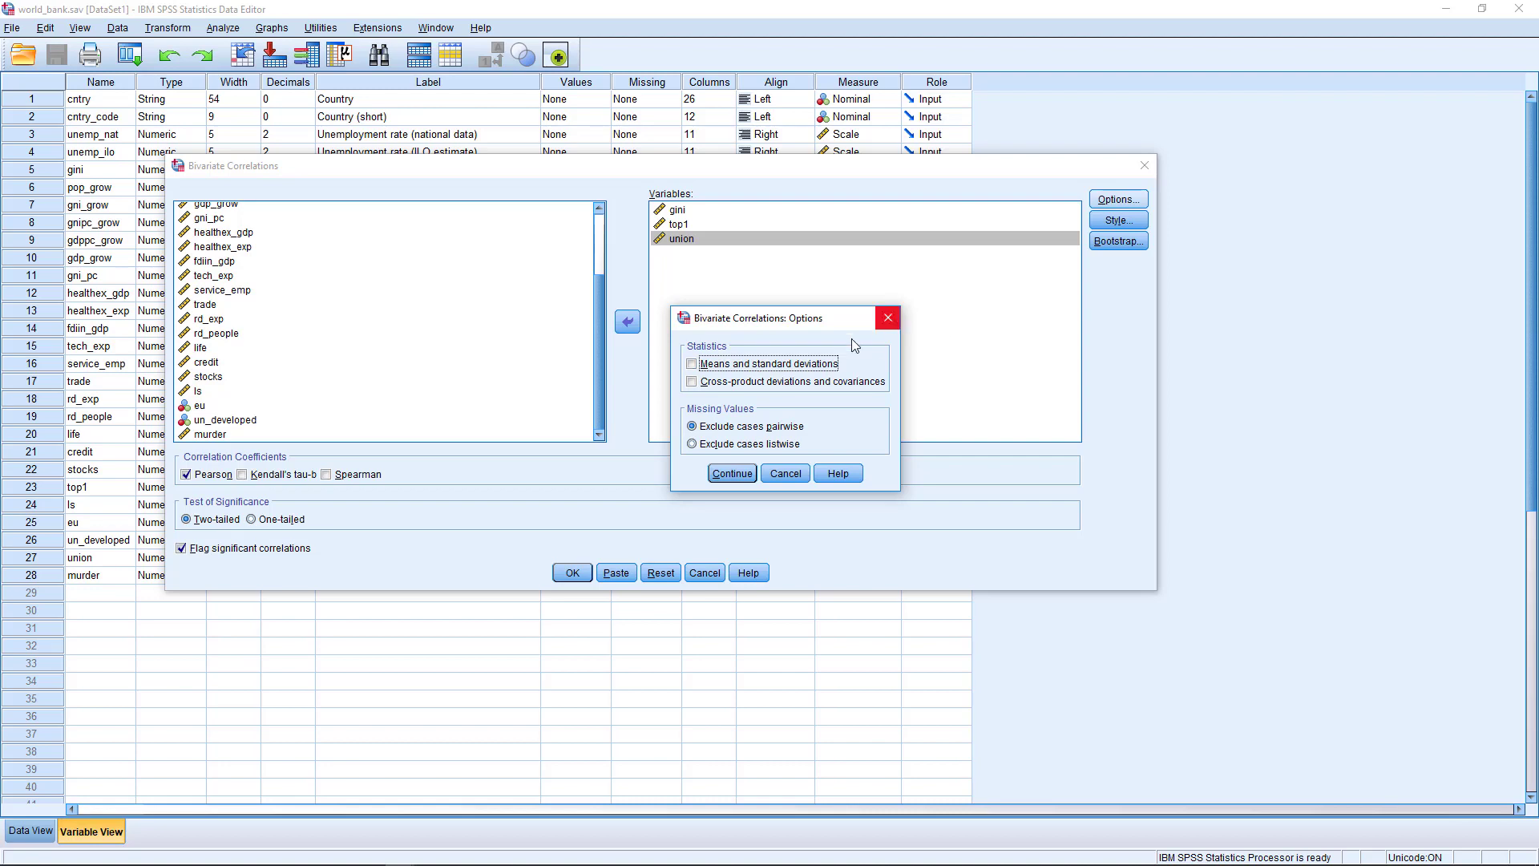
left_click(885, 314)
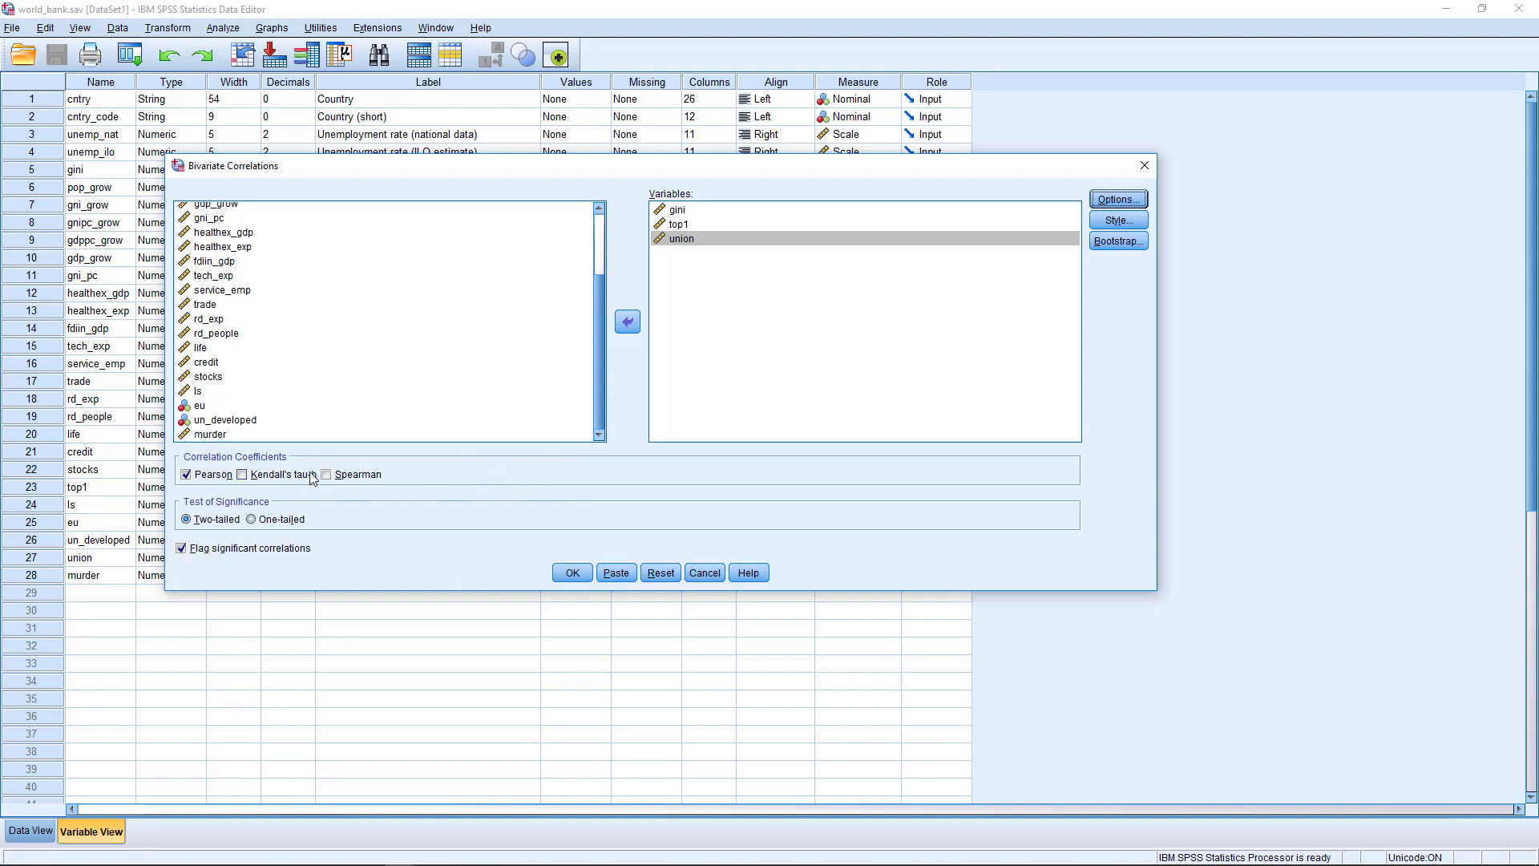
left_click(572, 574)
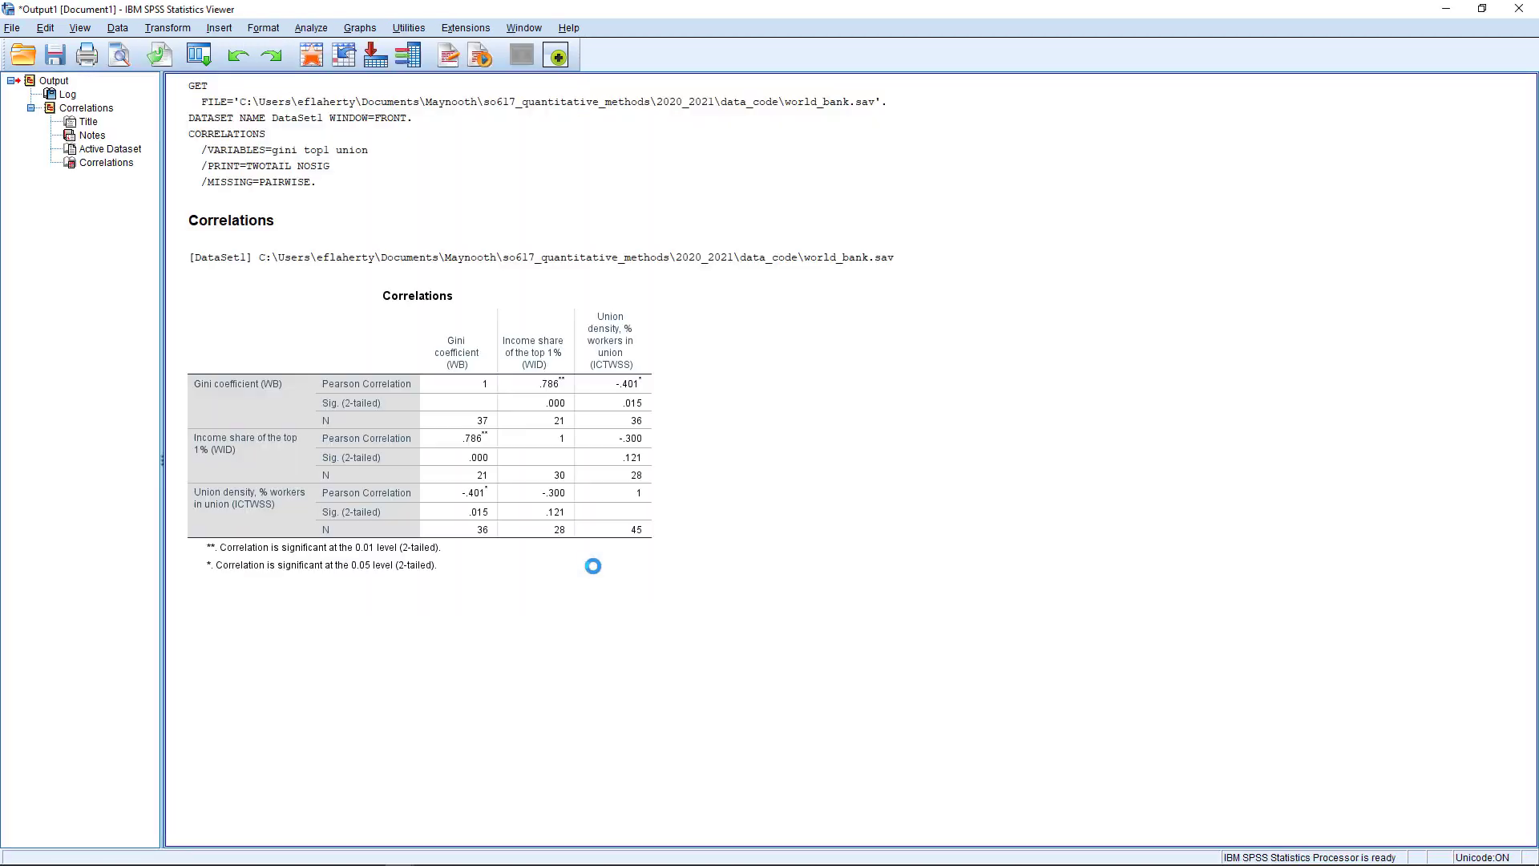
left_click(550, 422)
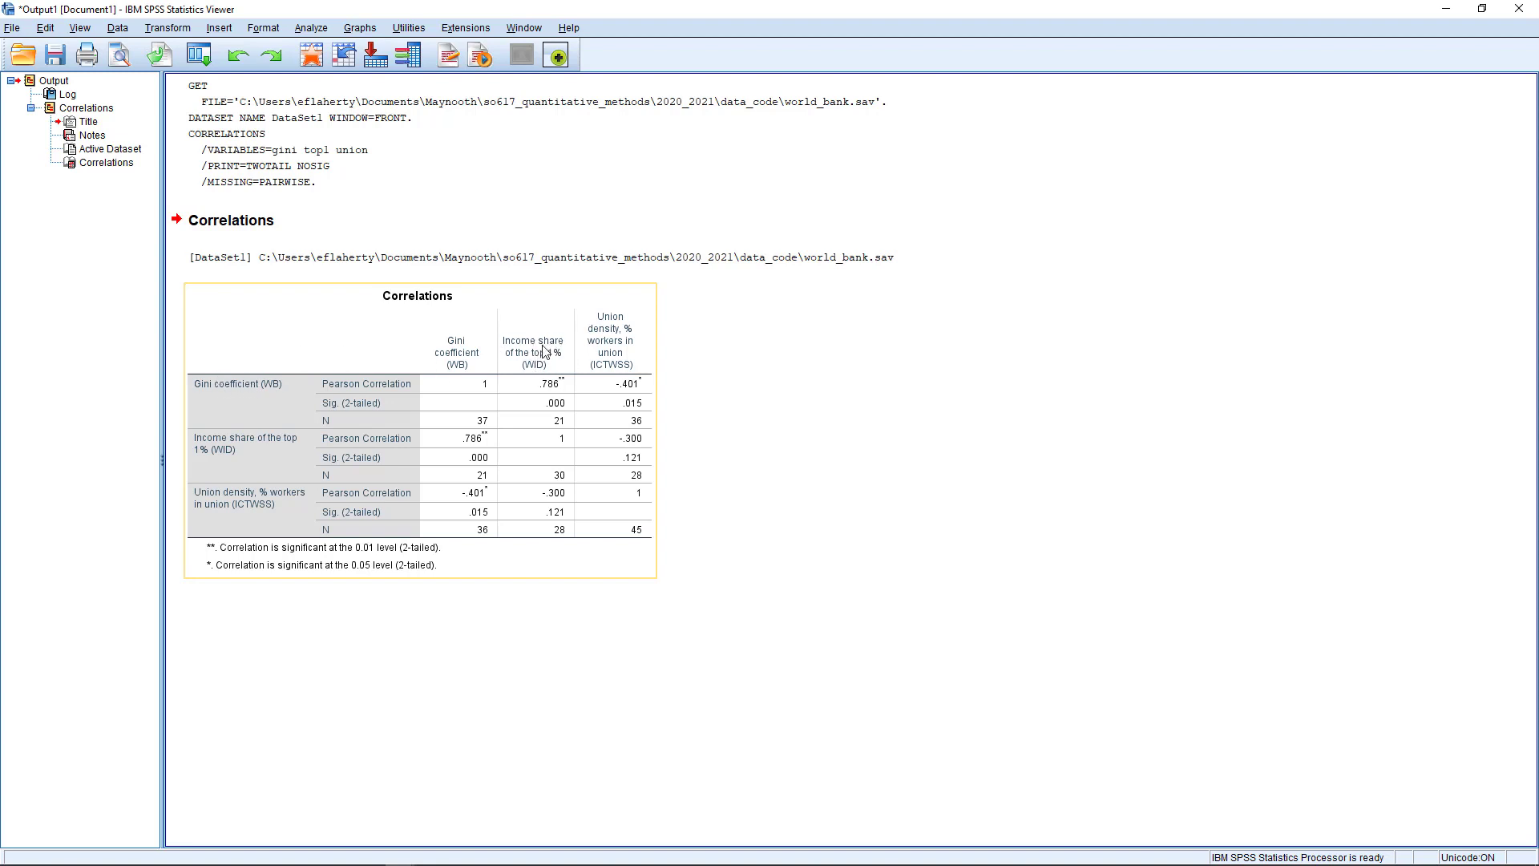
left_click(758, 442)
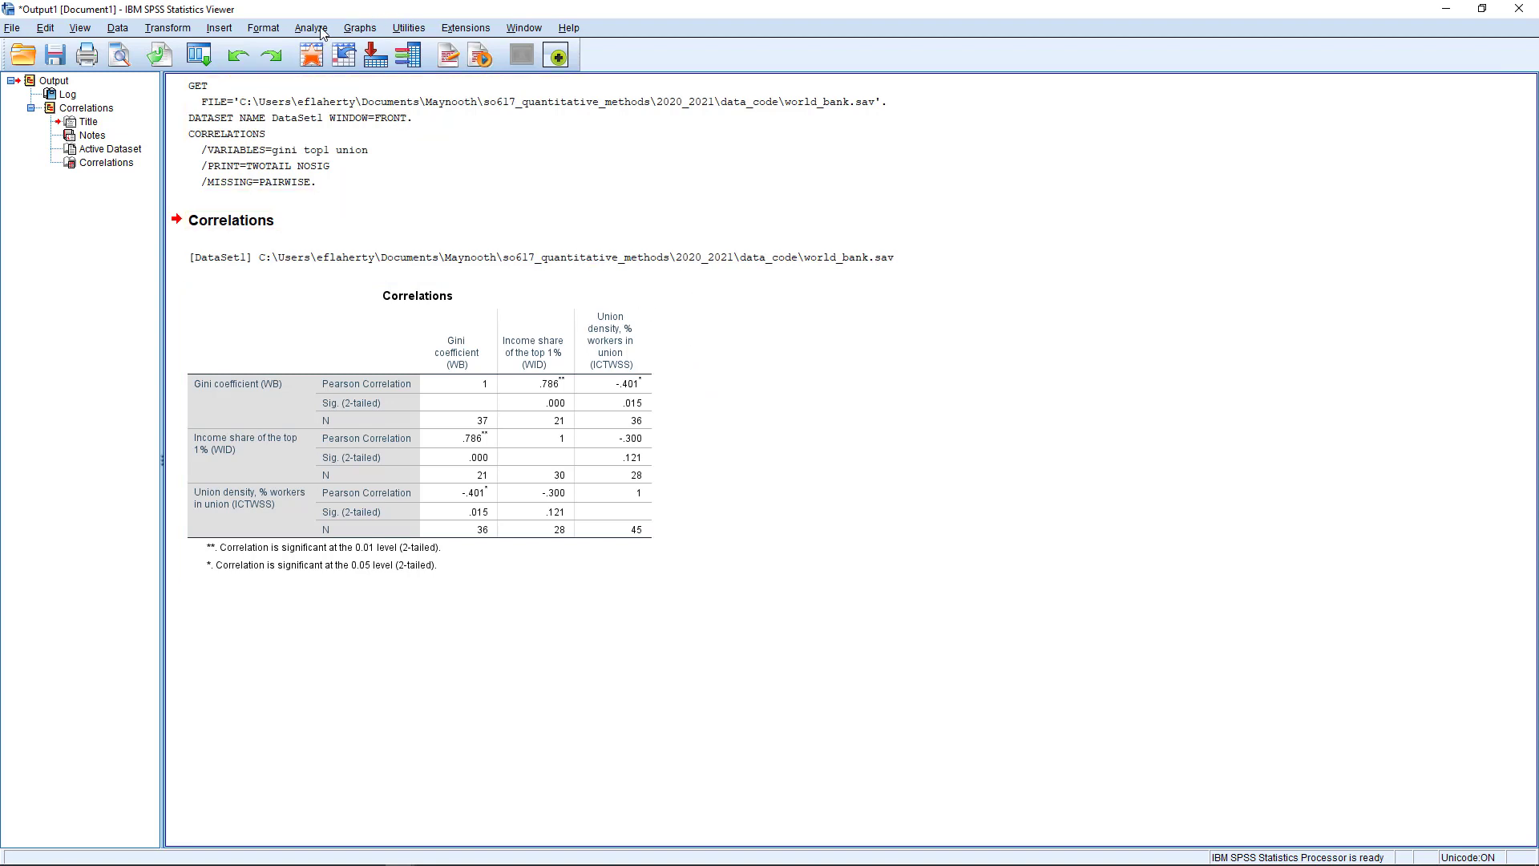
Start a scatterplot matrix in the Chart Builder and list the available variables by name.
left_click(360, 28)
left_click(391, 51)
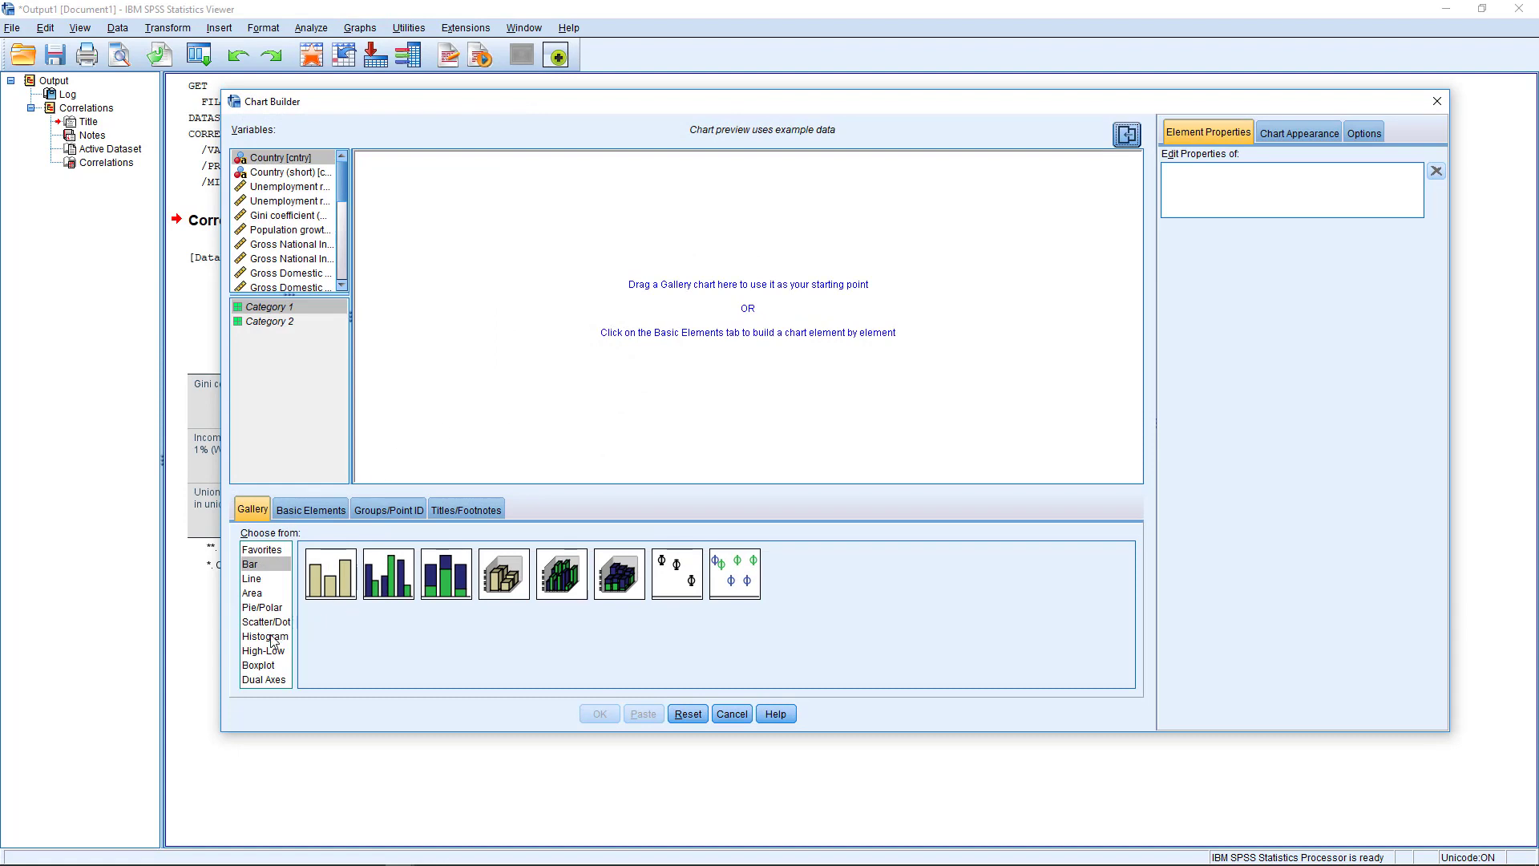
left_click(267, 623)
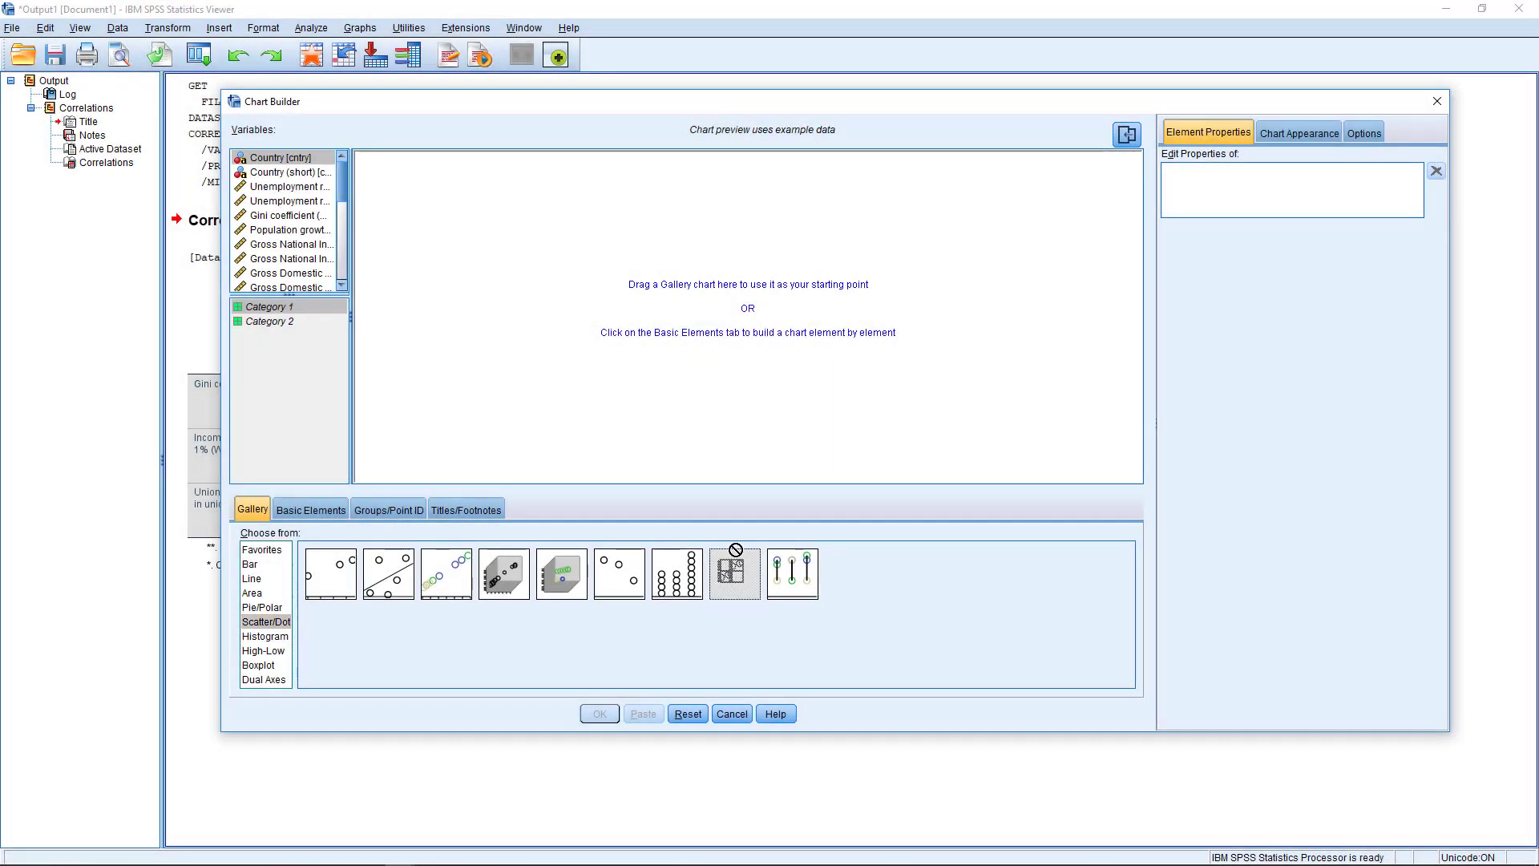
left_click_drag(735, 574, 718, 296)
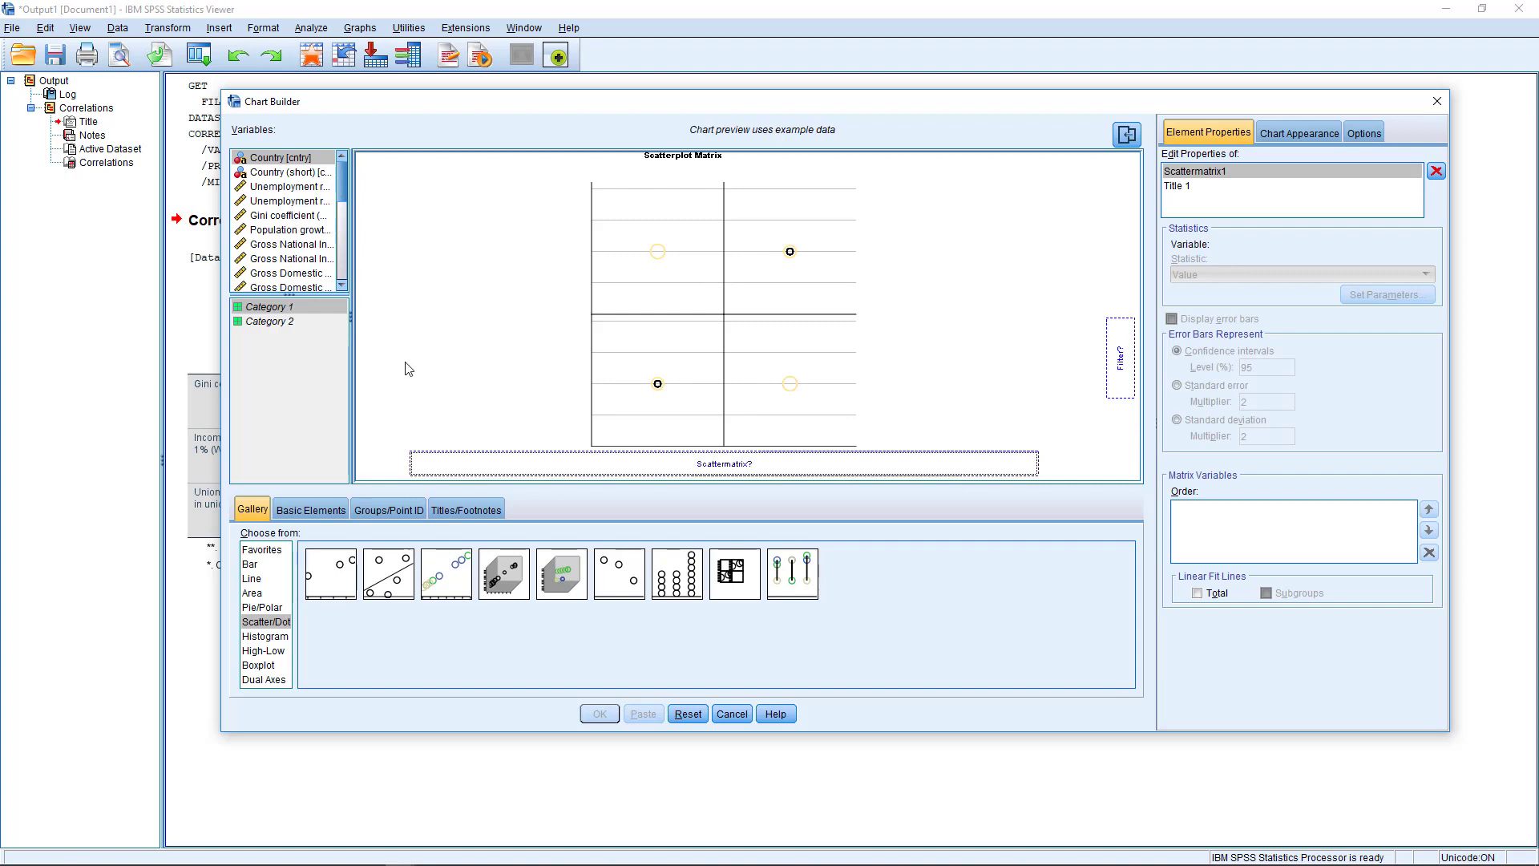
right_click(285, 189)
left_click(305, 207)
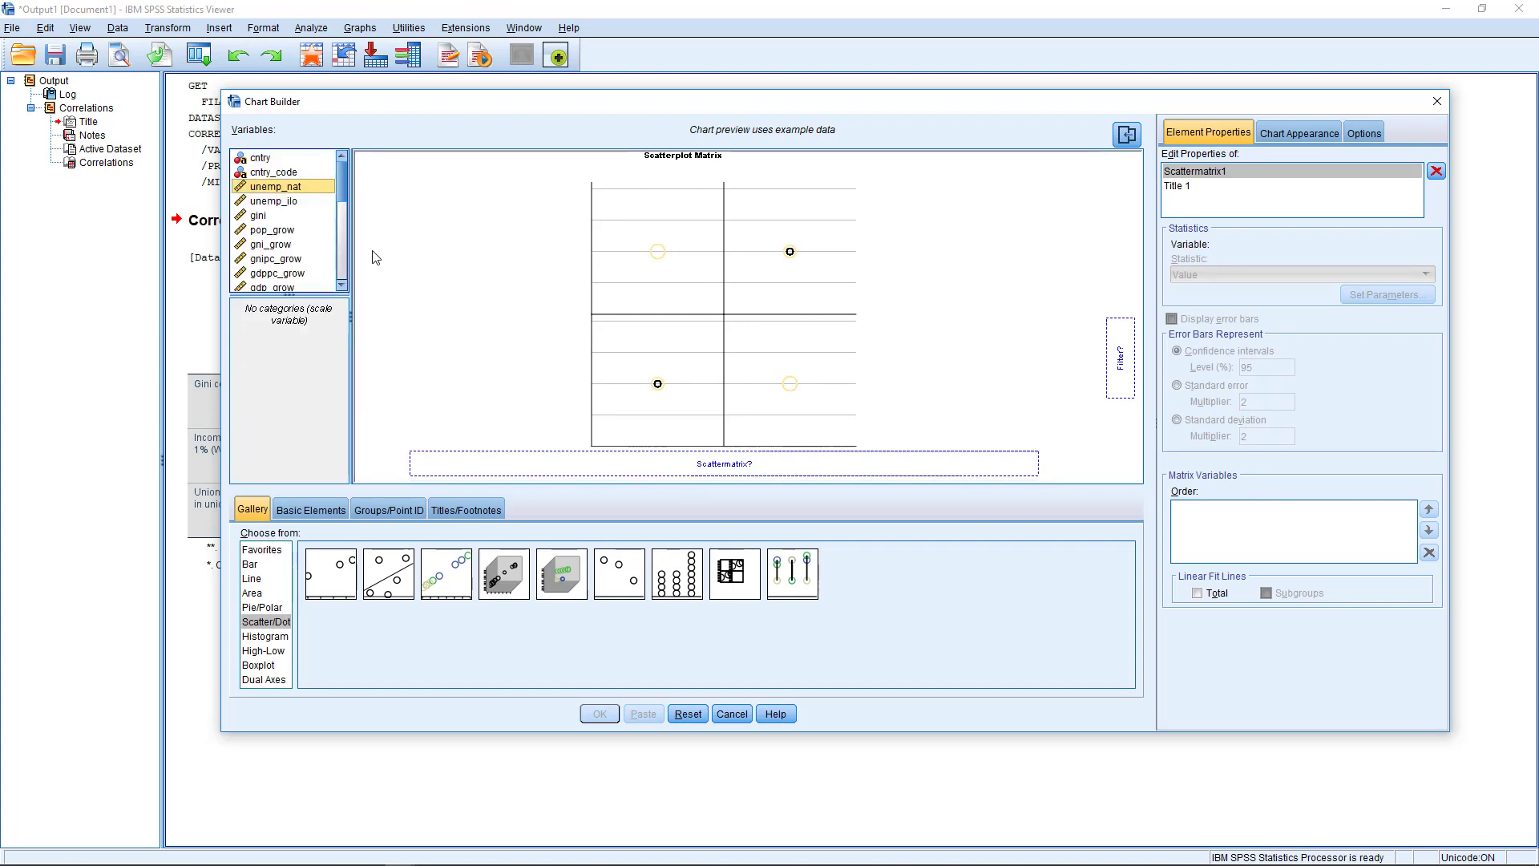
Assign gini, top1 and union as the matrix variables and generate the scatterplot matrix.
left_click(273, 216)
left_click_drag(270, 218, 666, 463)
scroll(291, 227, "down", 5)
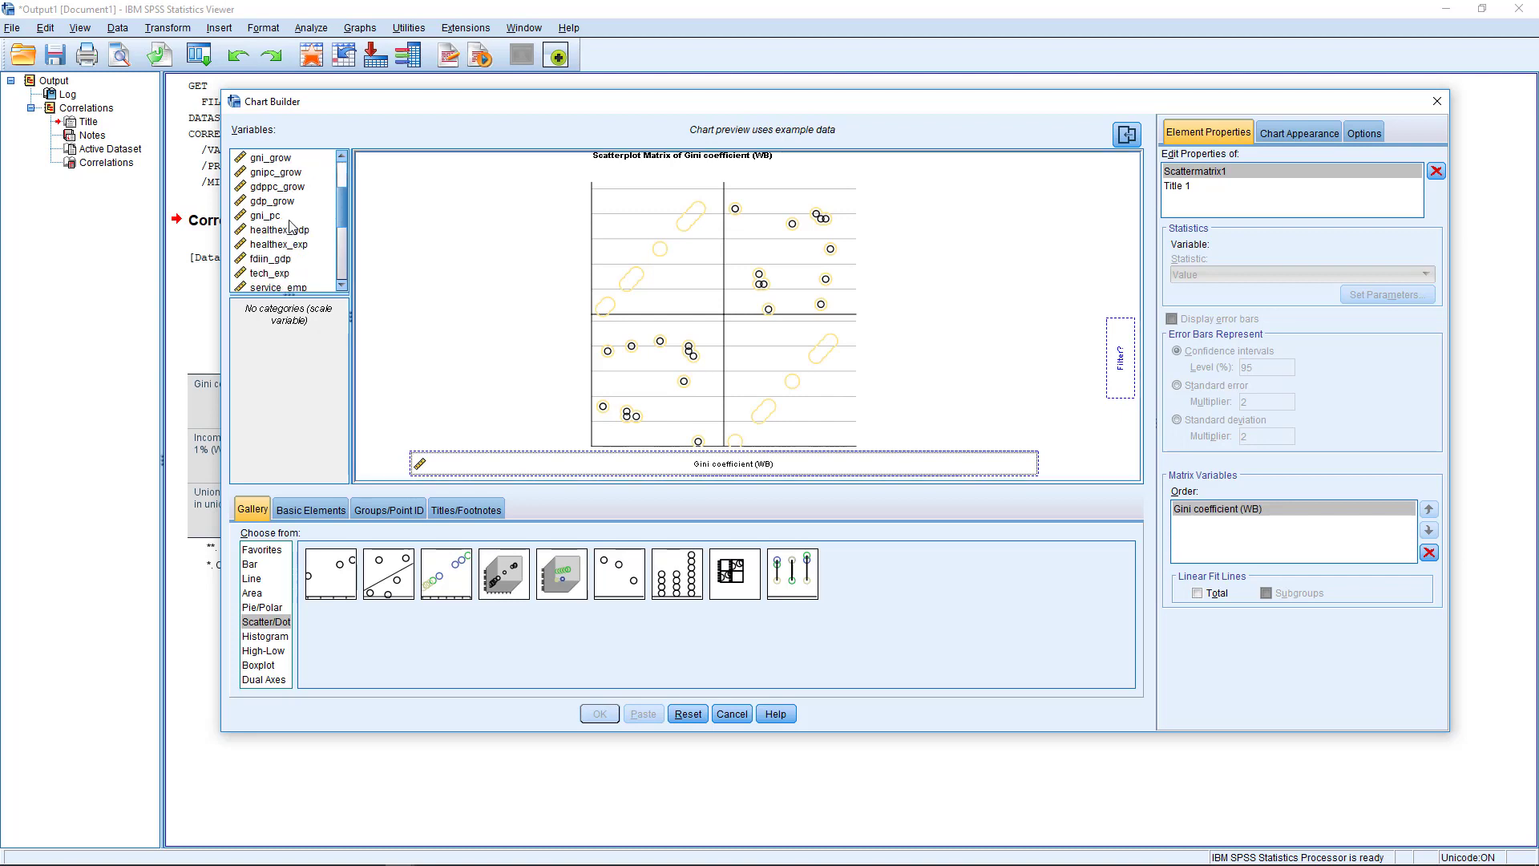
left_click_drag(259, 216, 683, 446)
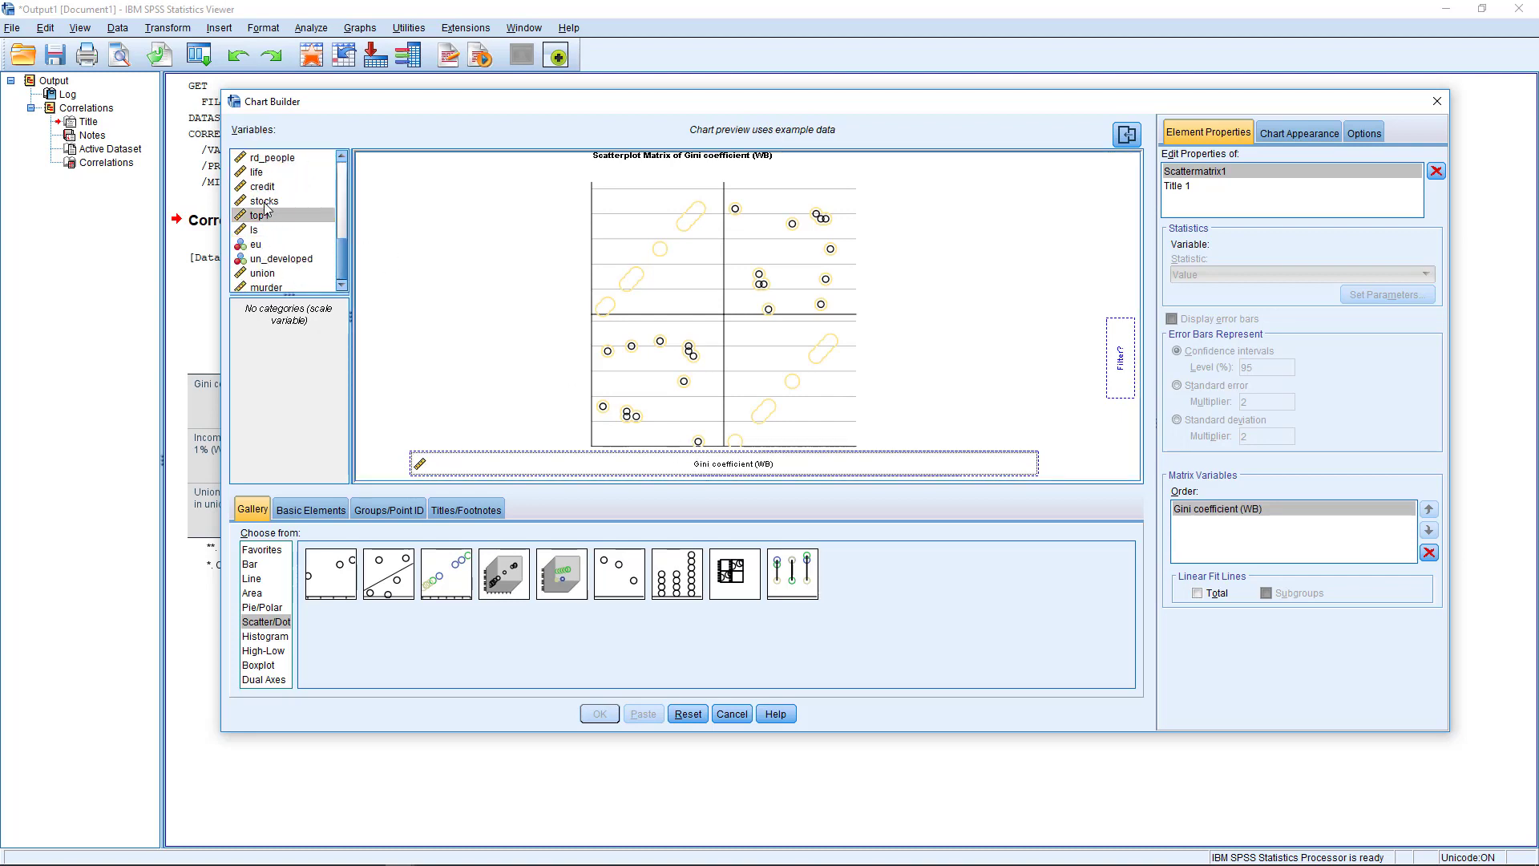
left_click_drag(260, 218, 583, 460)
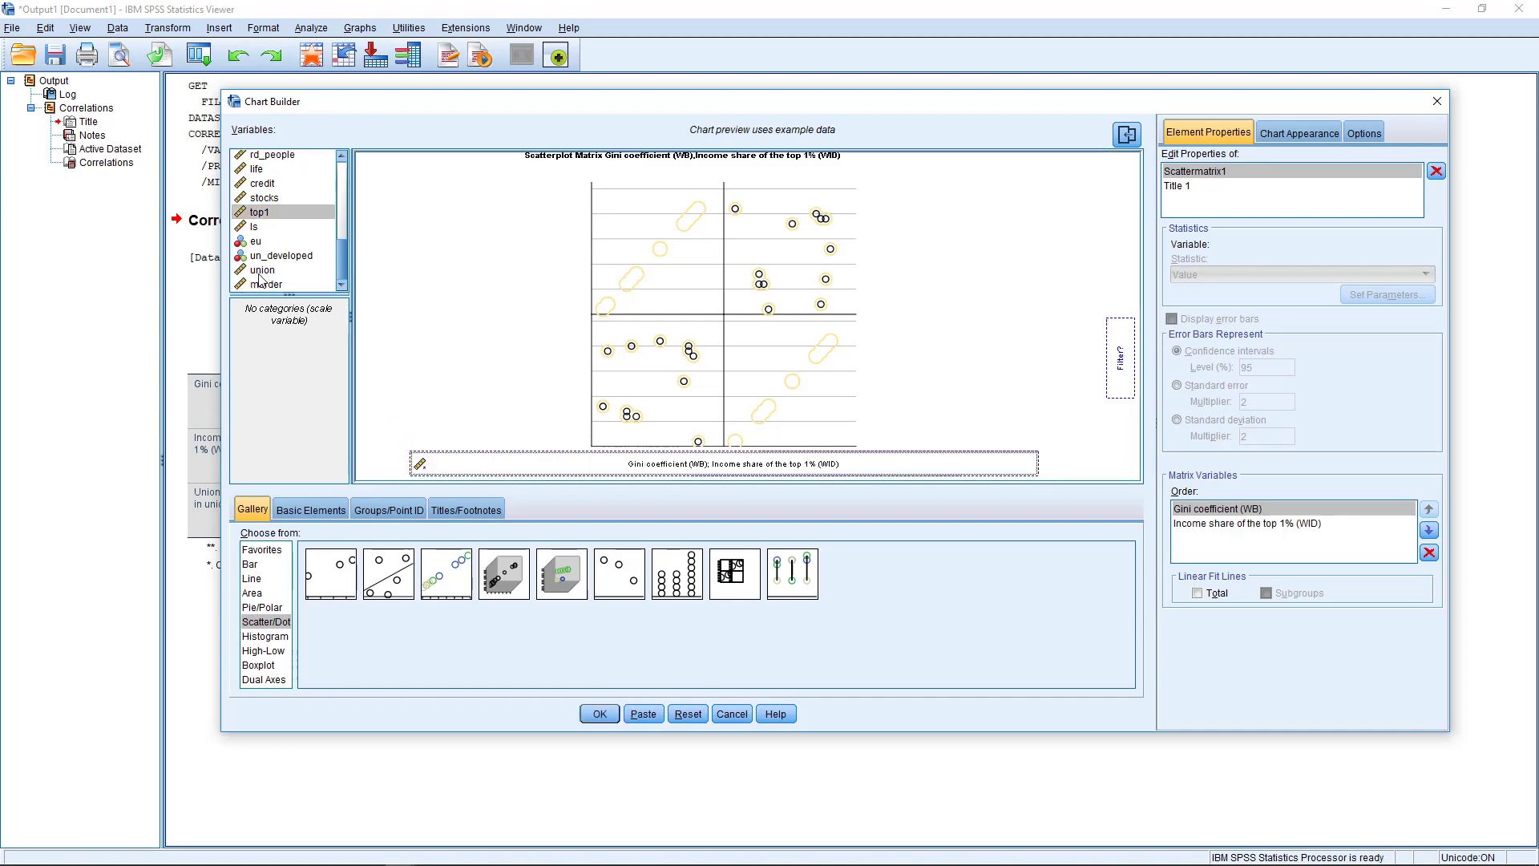
left_click_drag(259, 280, 609, 463)
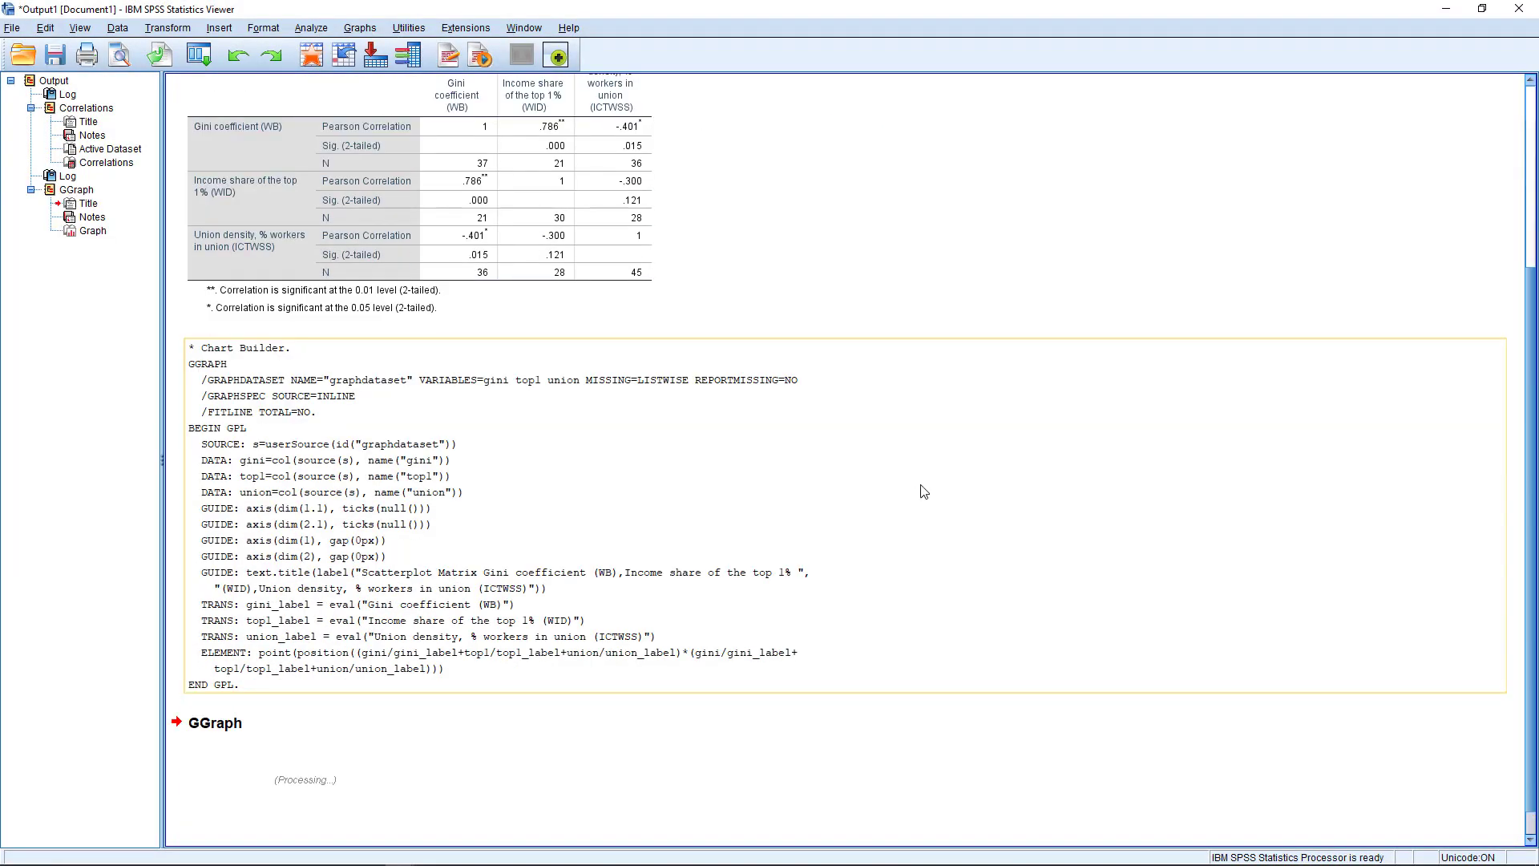
Compare the scatterplot matrix with the Pearson coefficients in the correlations table for each pair of variables.
left_click(748, 520)
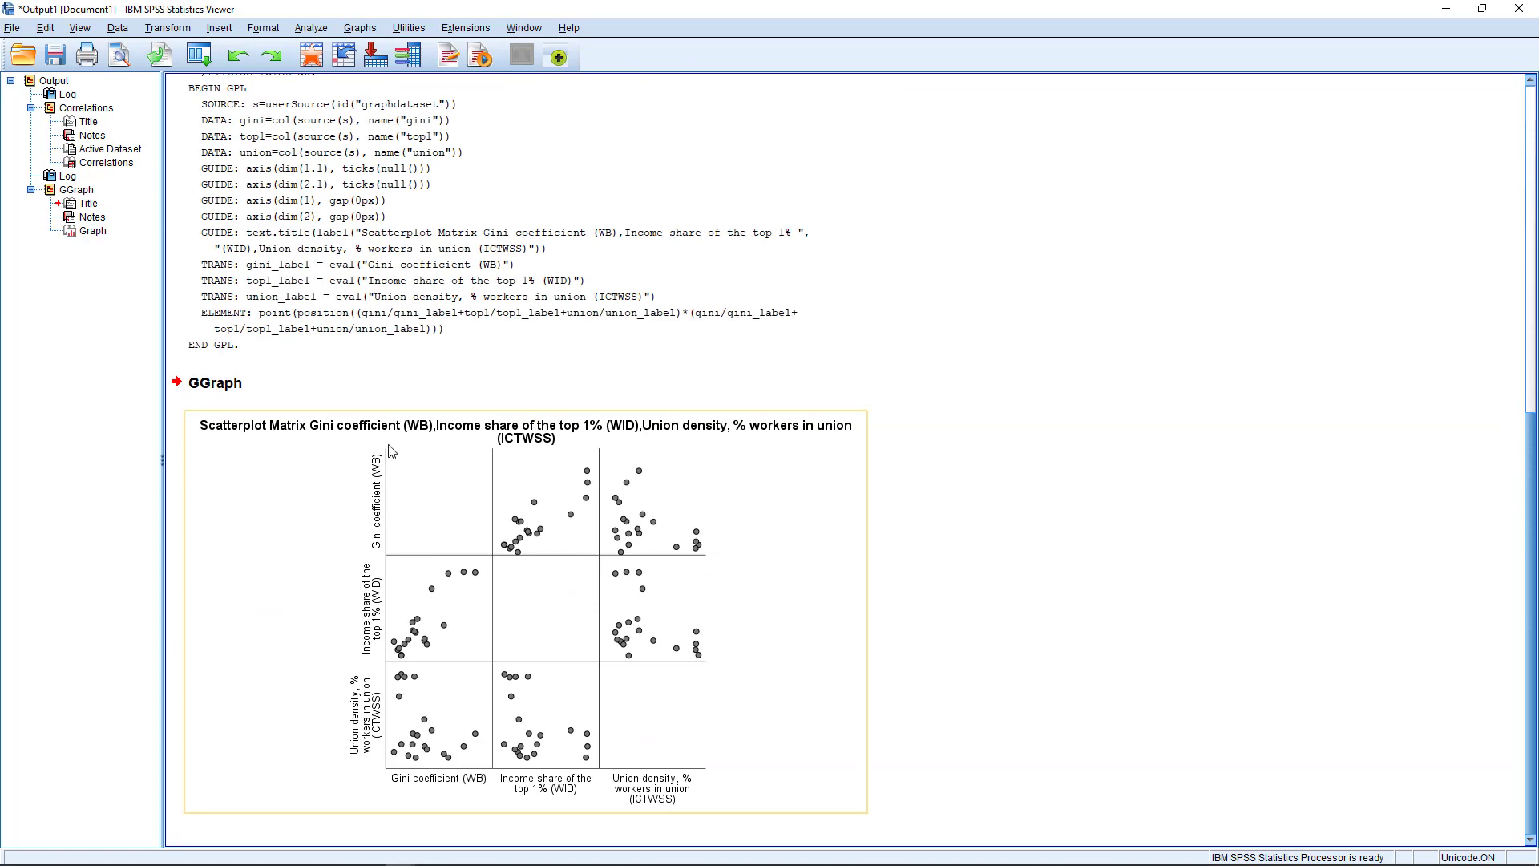
left_click(1006, 502)
scroll(1009, 502, "up", 5)
scroll(1008, 502, "up", 1)
left_click(559, 306)
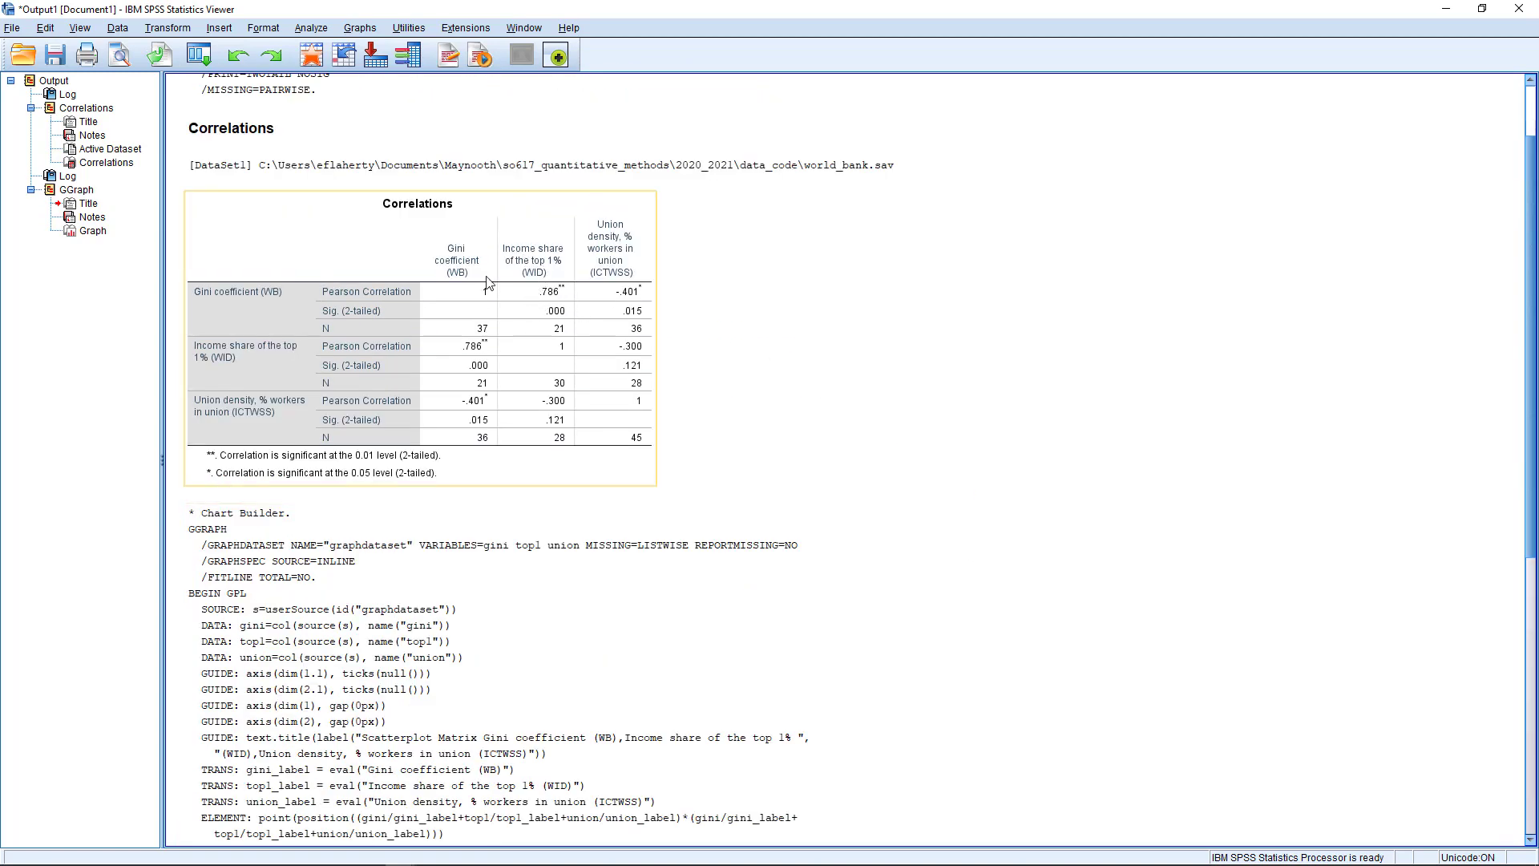
scroll(554, 303, "down", 6)
left_click(553, 484)
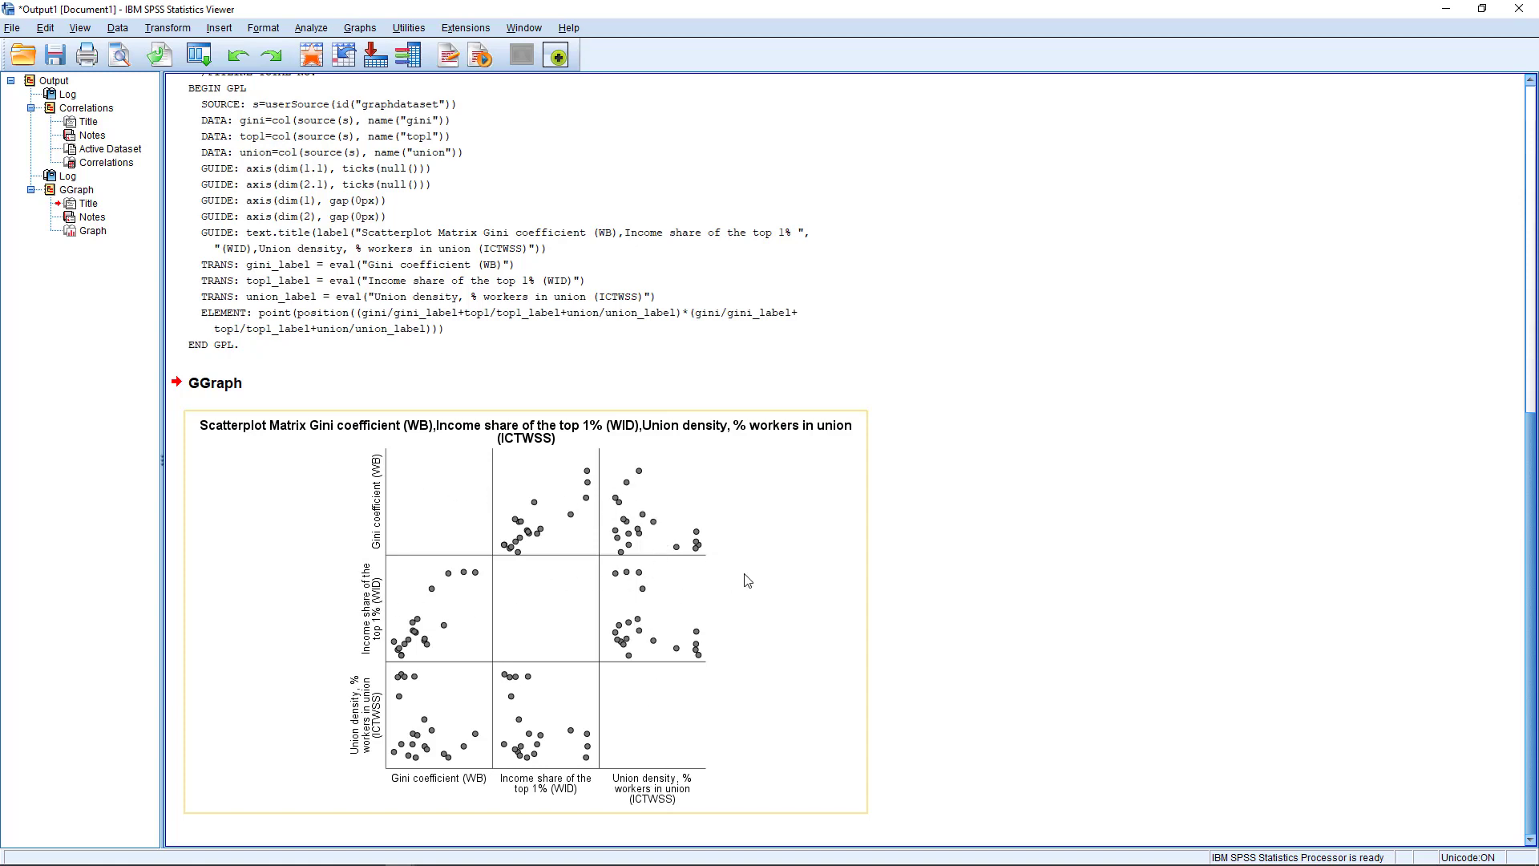
scroll(677, 591, "up", 10)
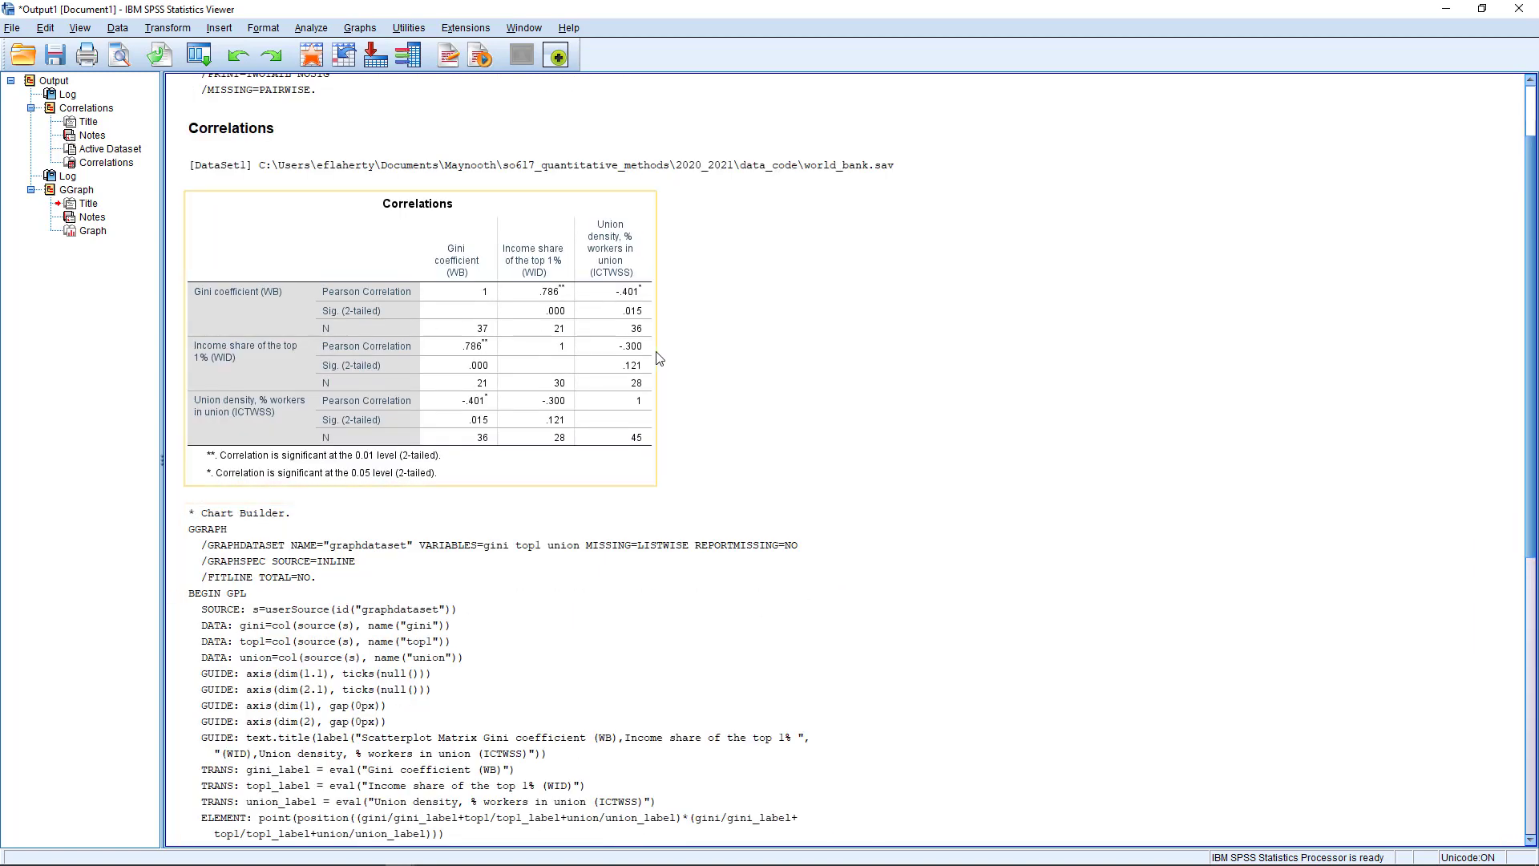
scroll(733, 383, "down", 10)
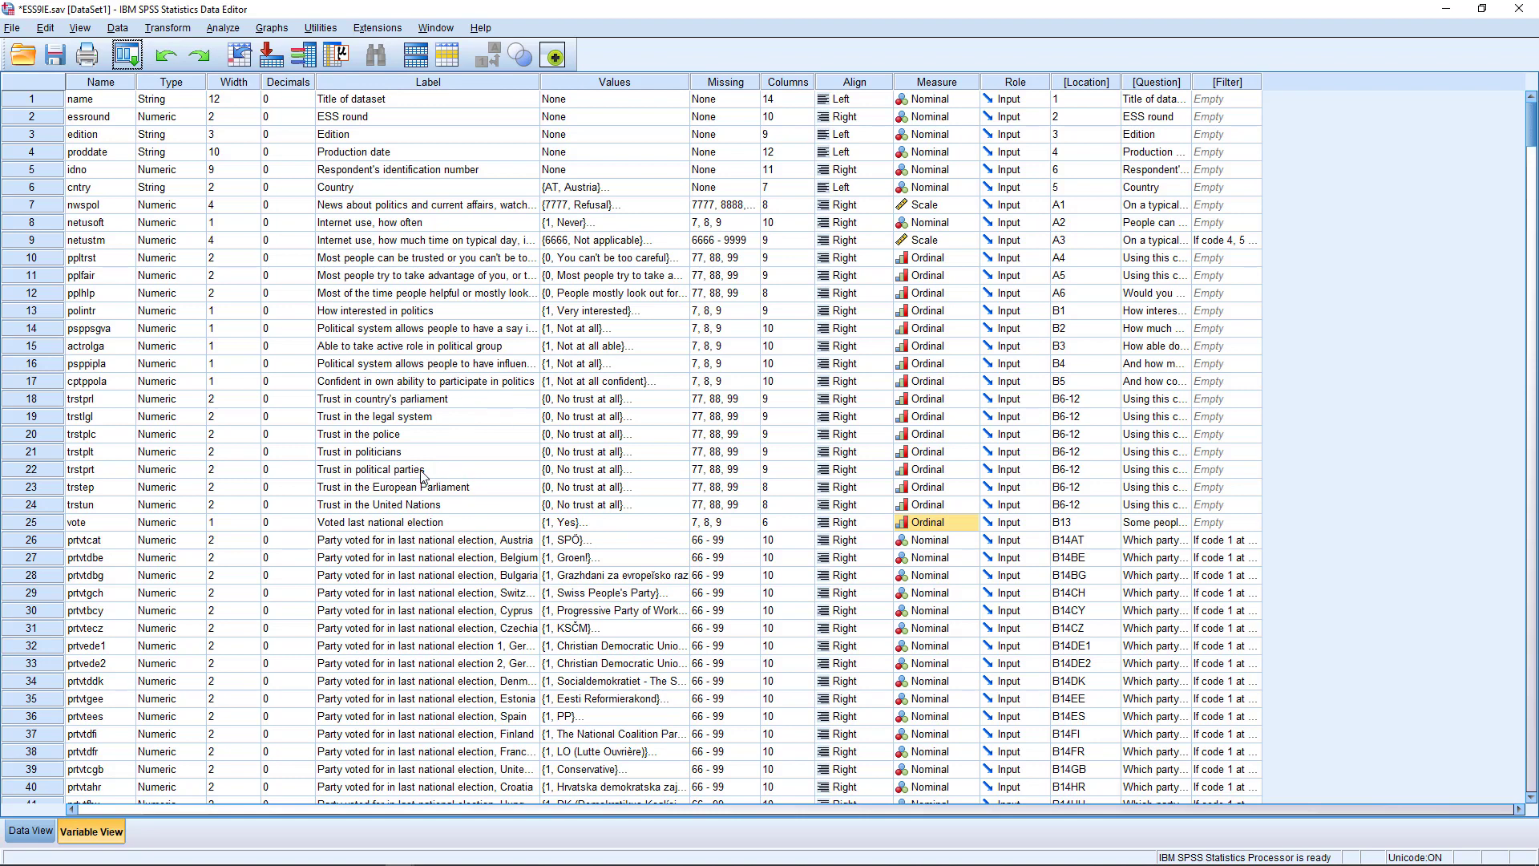
Start a bivariate correlation on the ESS9IE survey data and show the variables by name.
left_click(223, 30)
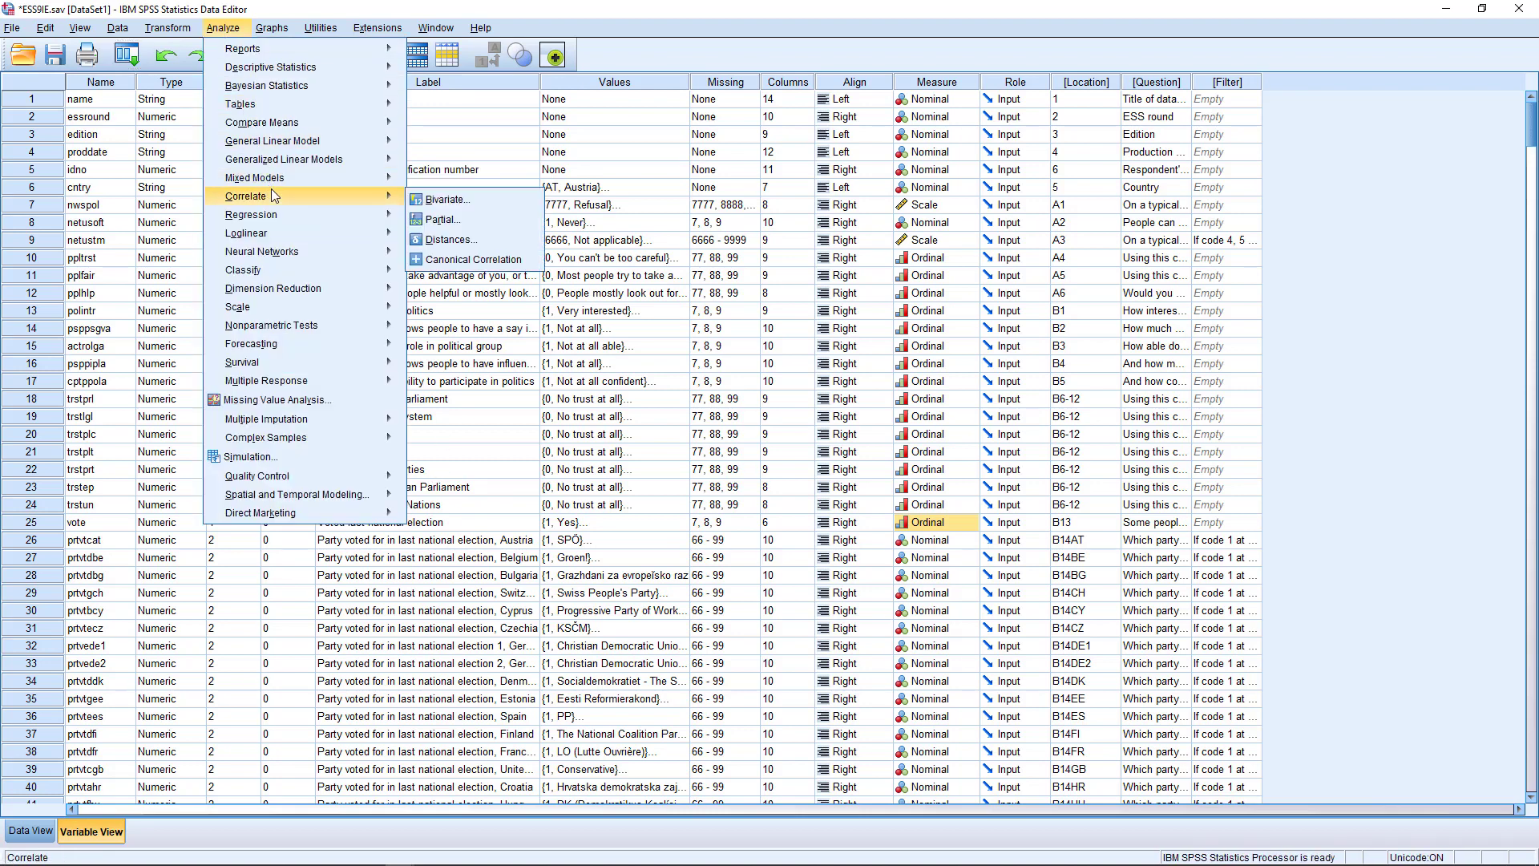
mouse_move(352, 197)
left_click(436, 202)
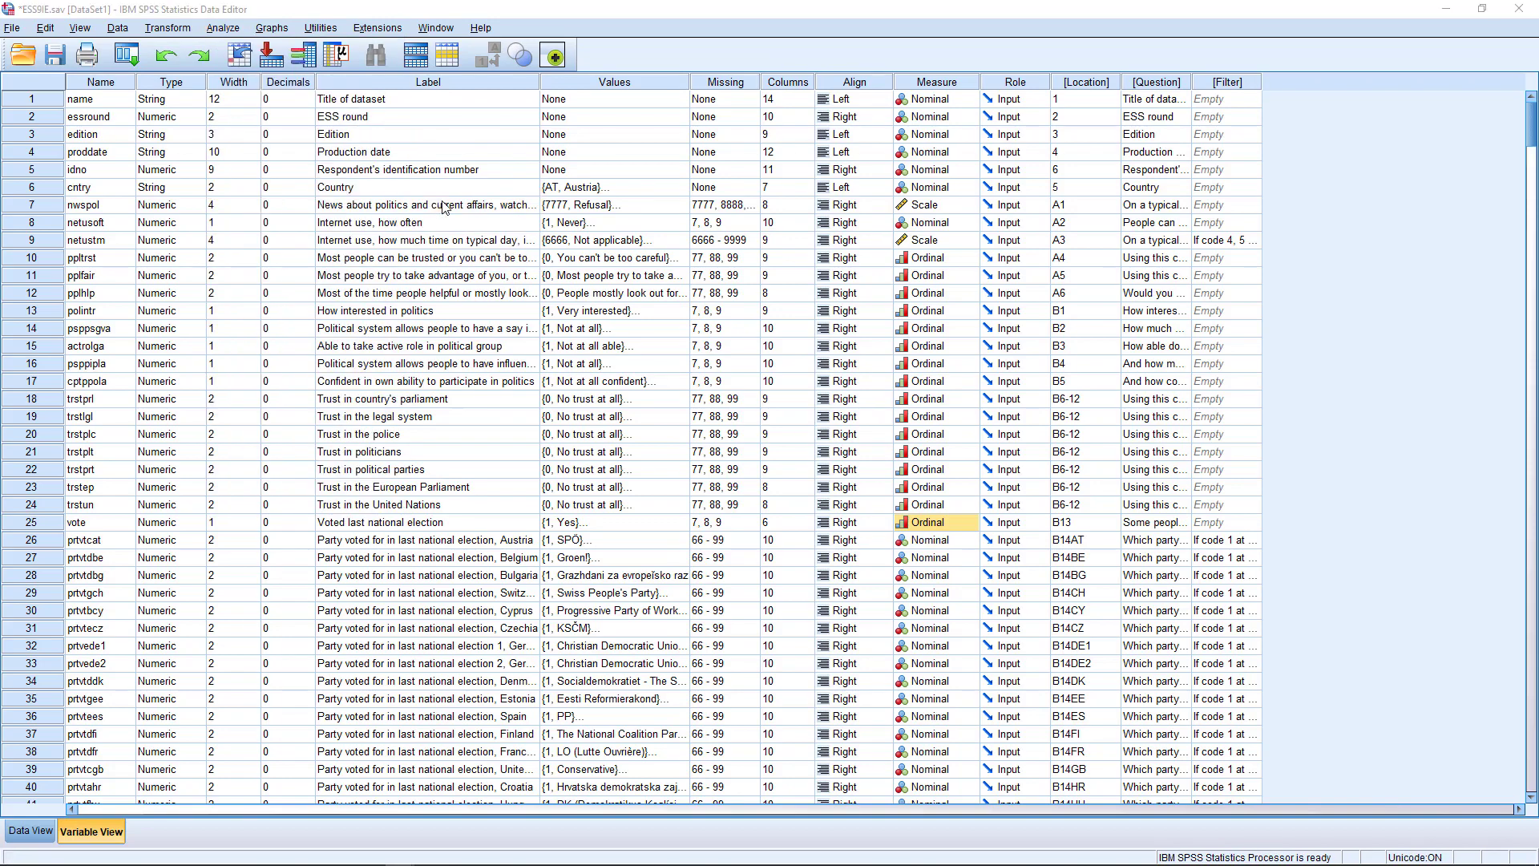
right_click(282, 286)
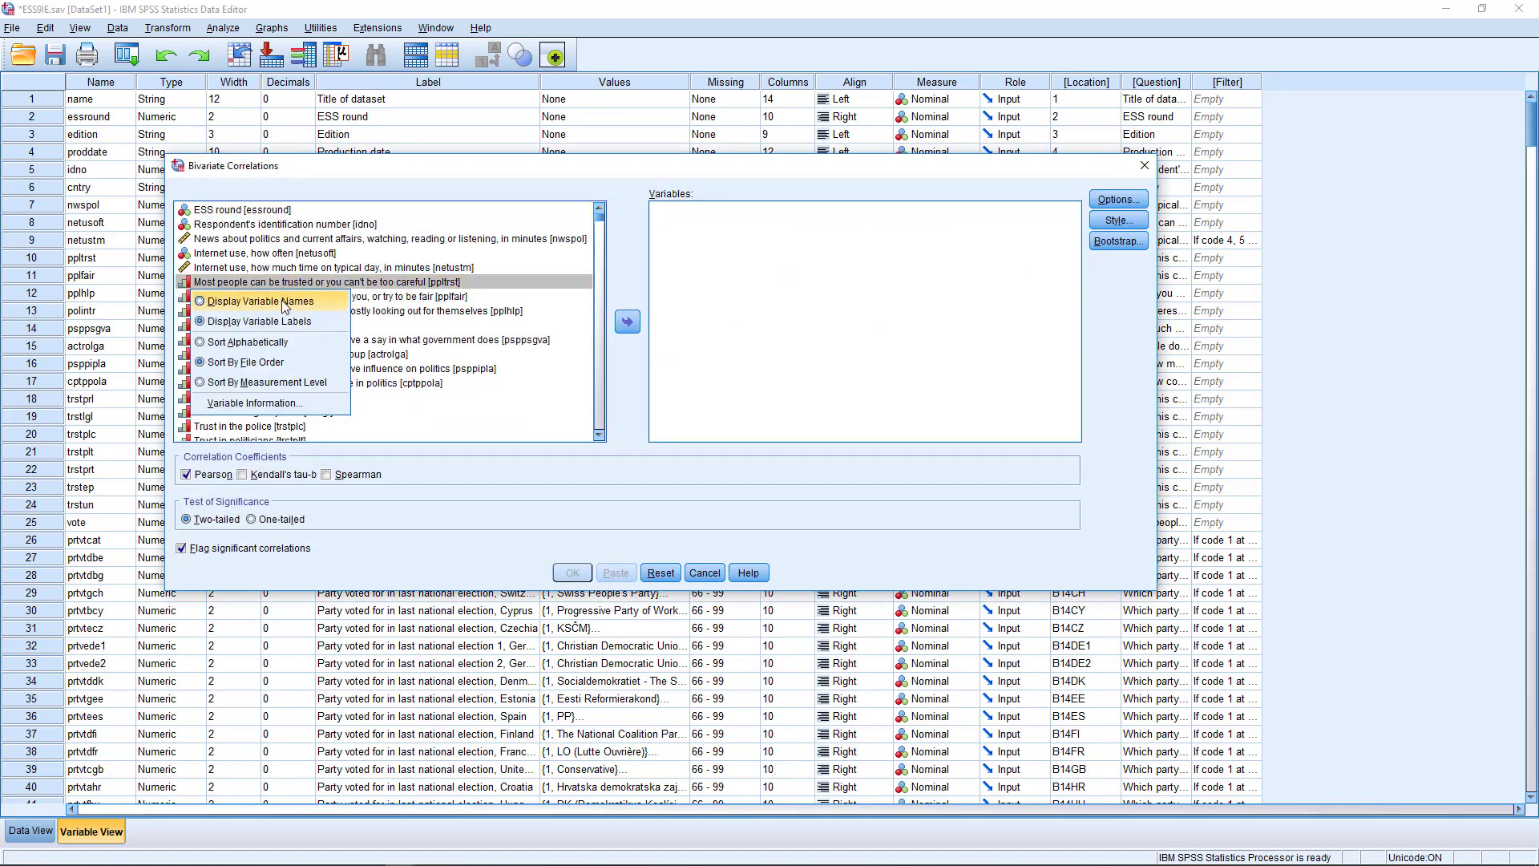
left_click(284, 307)
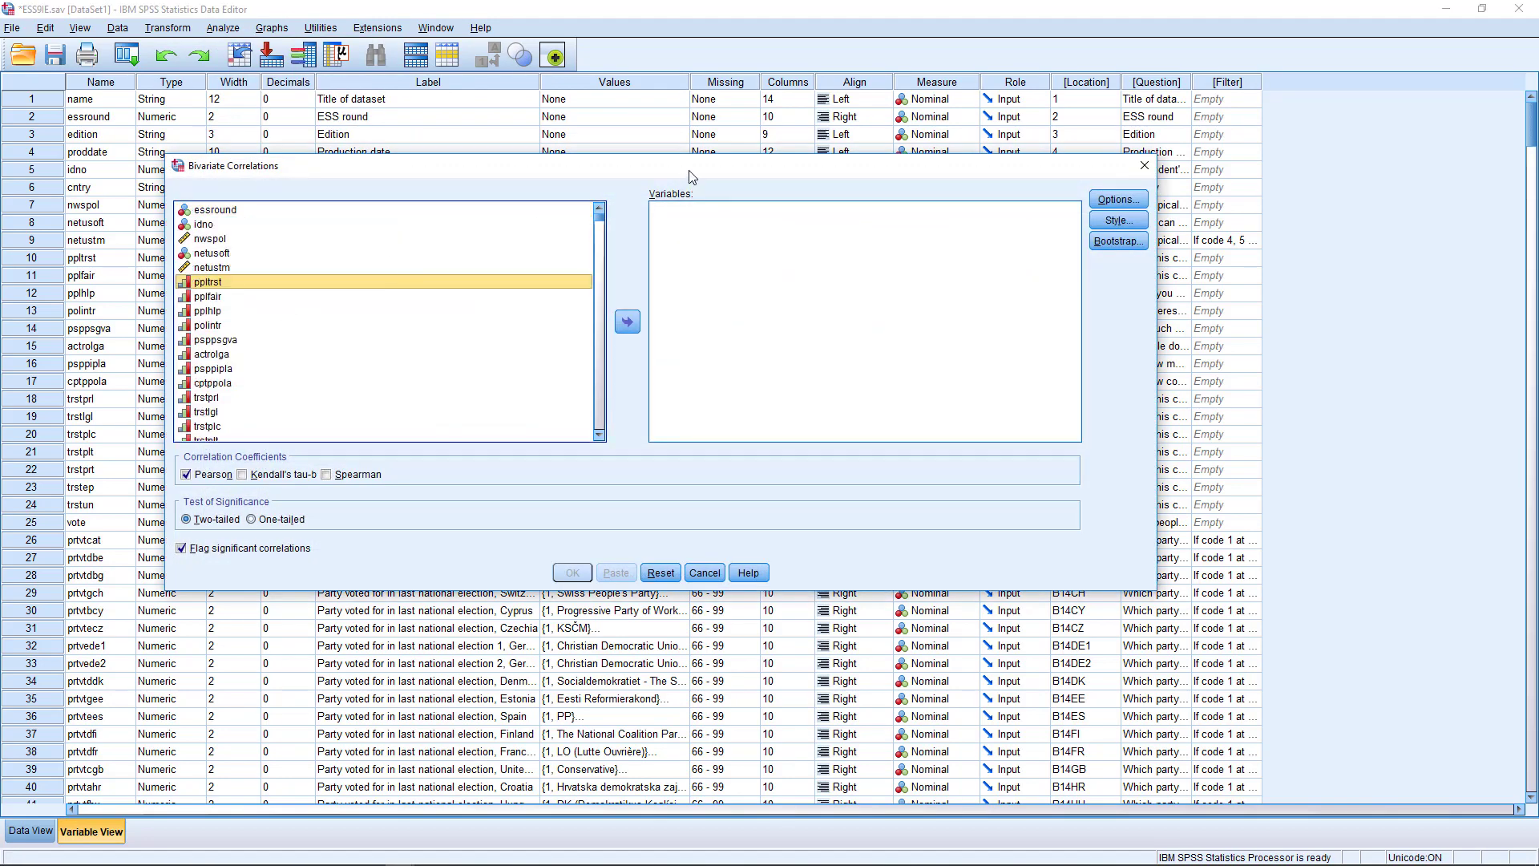
Add cptppola and trstplt as the correlation variables, moving the dialog to keep the variable labels readable.
left_click_drag(749, 175, 1094, 386)
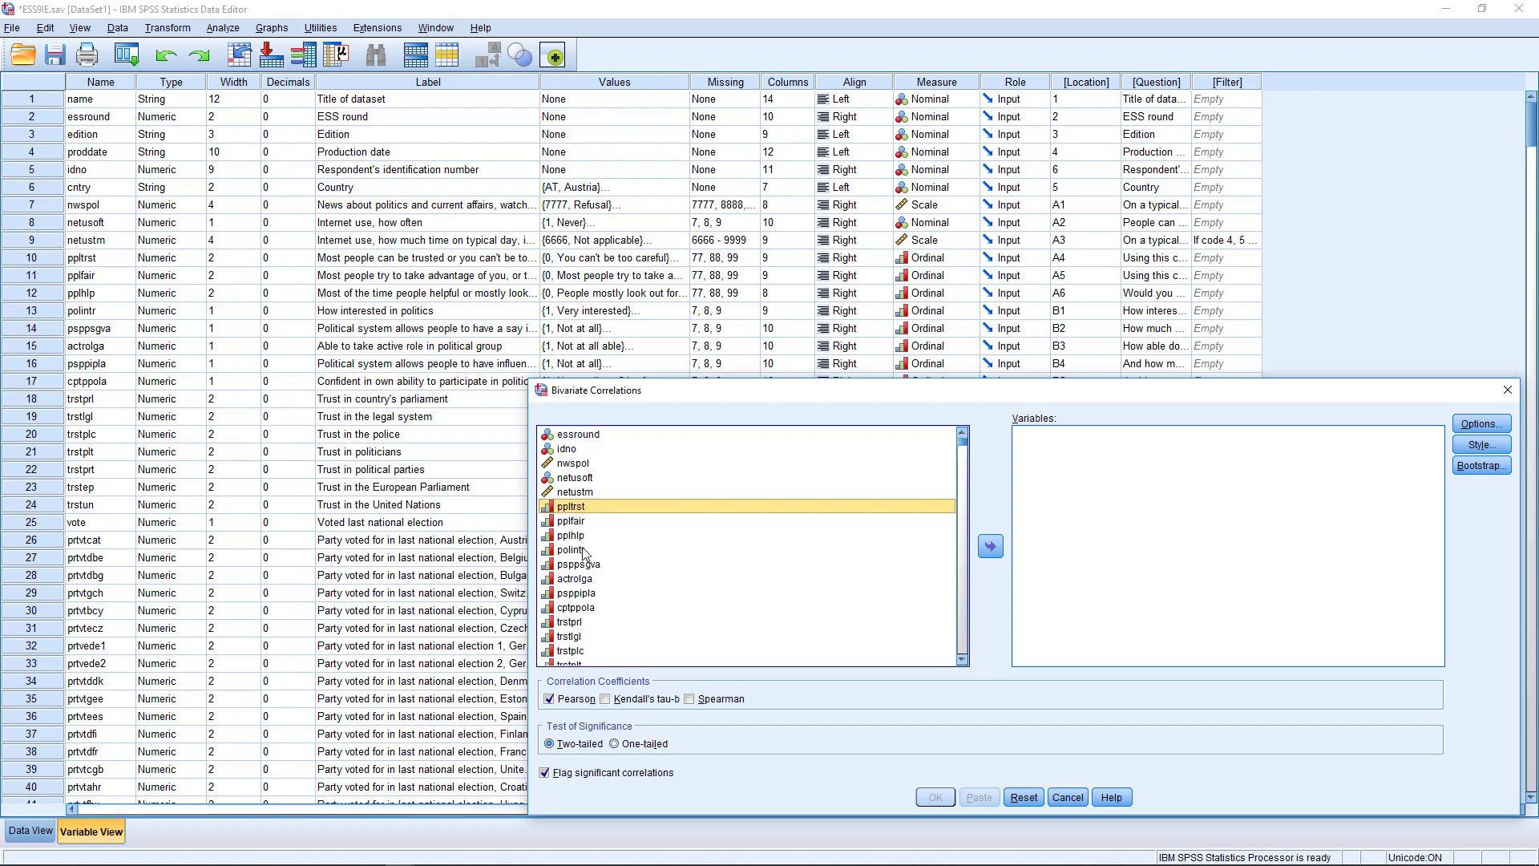
left_click(575, 609)
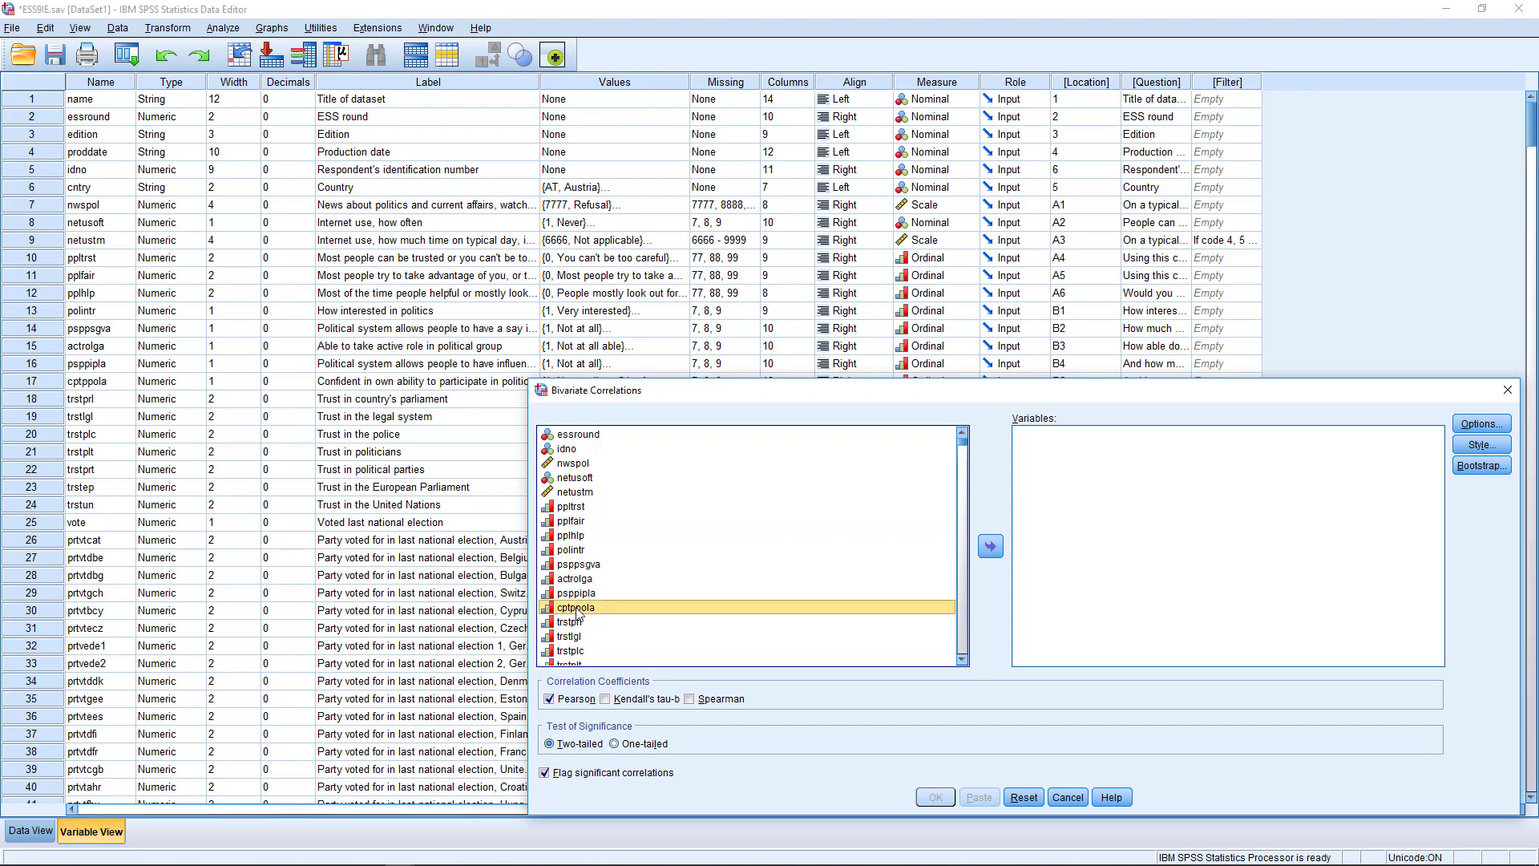
left_click(991, 544)
left_click_drag(1060, 382, 1043, 210)
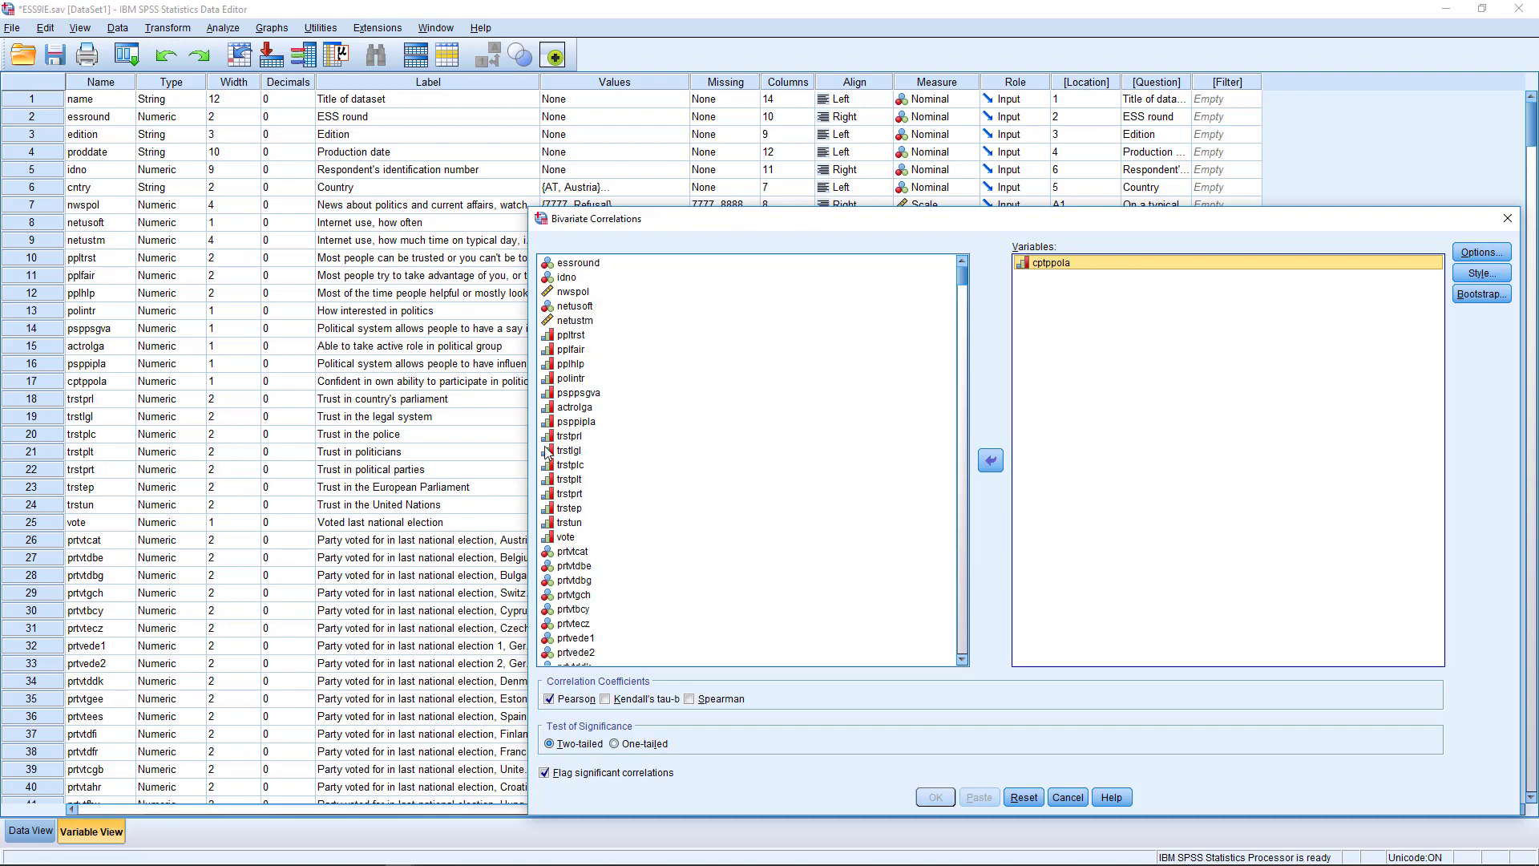
left_click(573, 481)
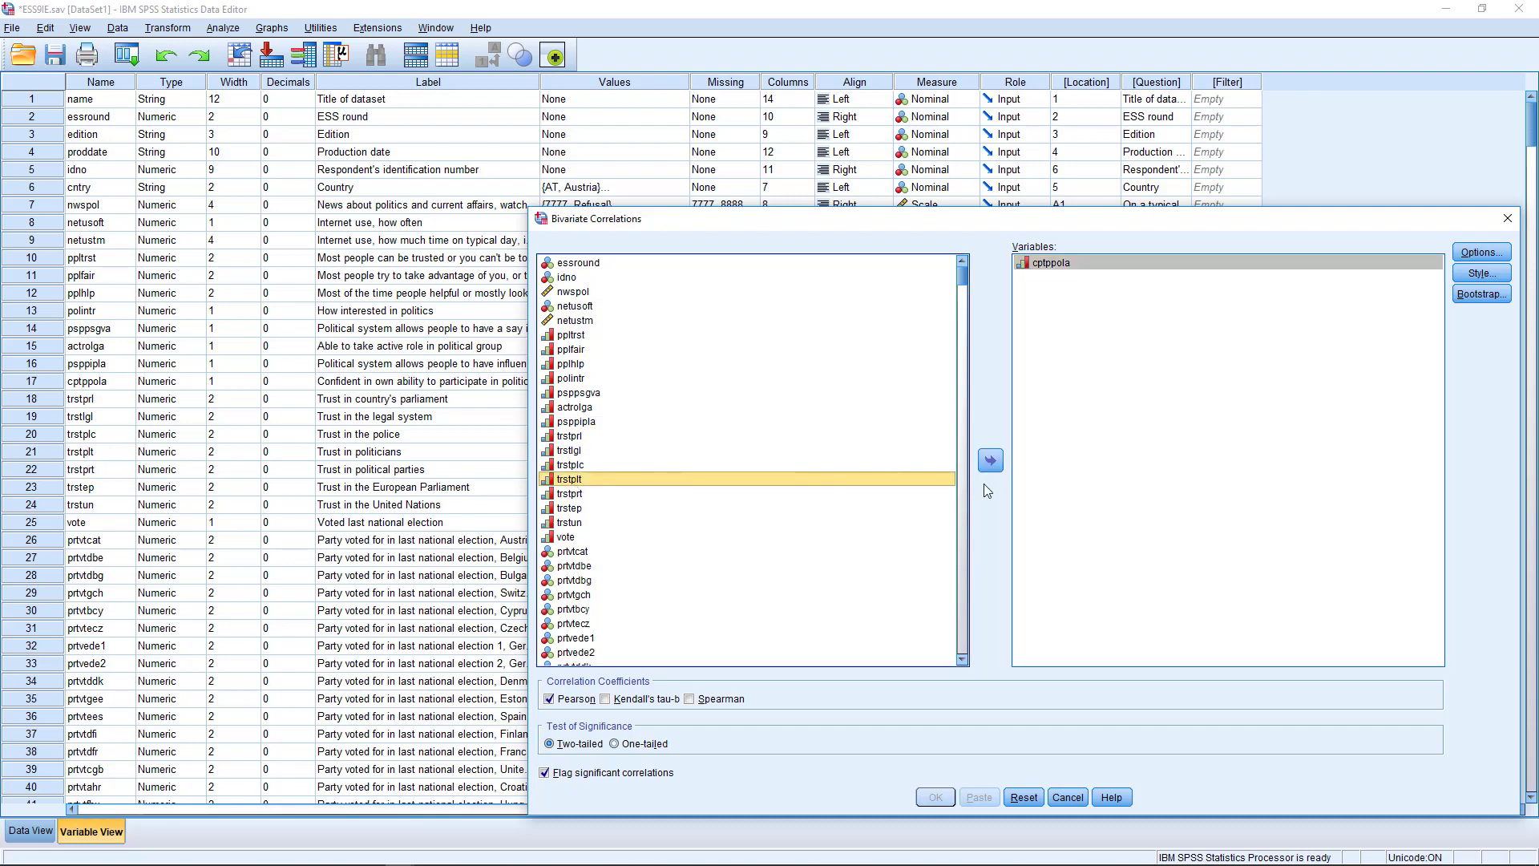
left_click(990, 460)
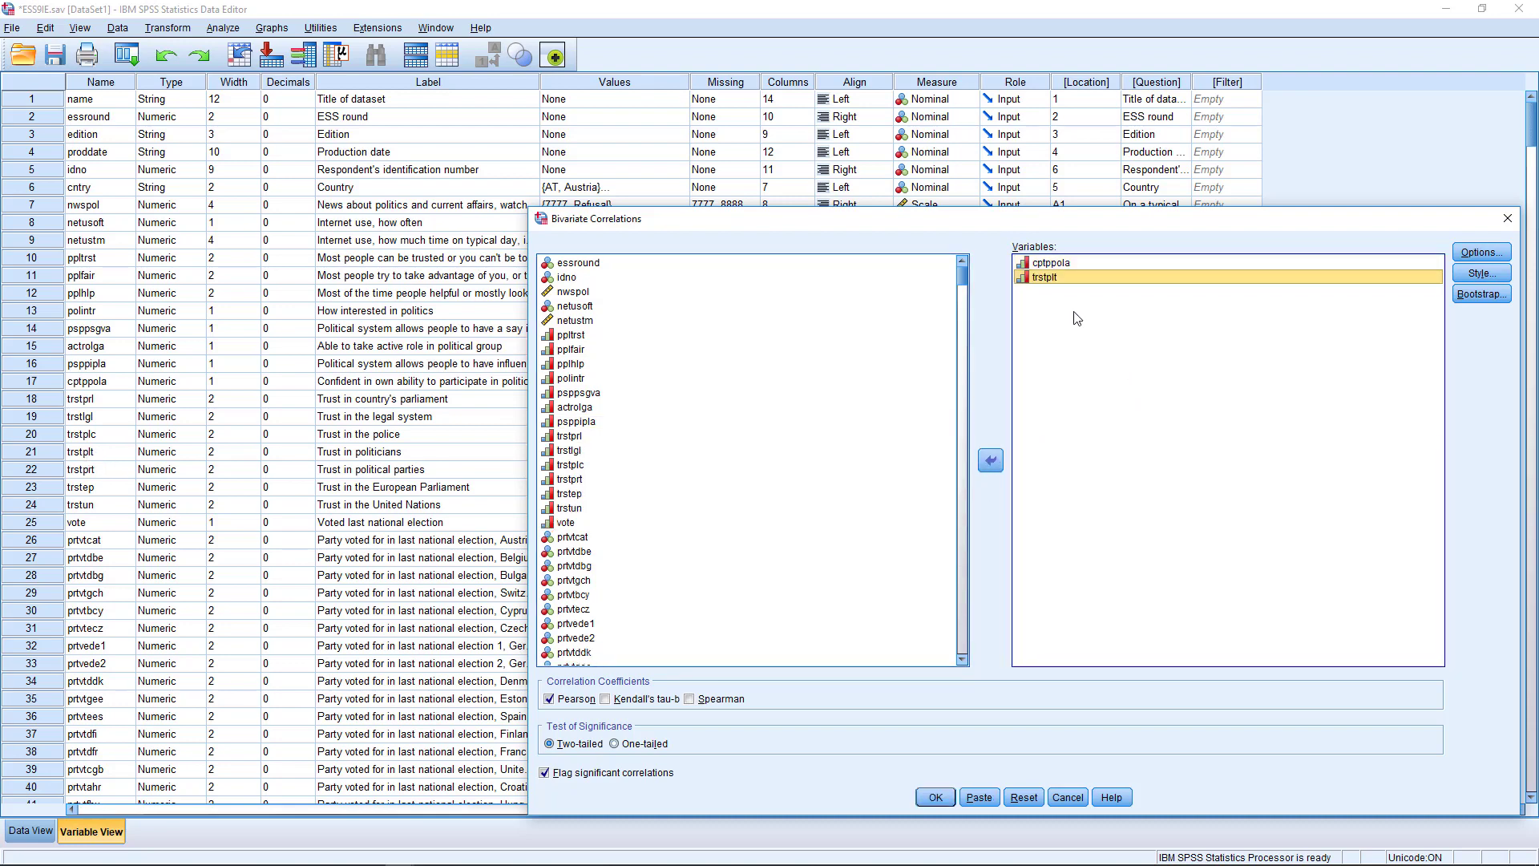
left_click_drag(1046, 221, 815, 155)
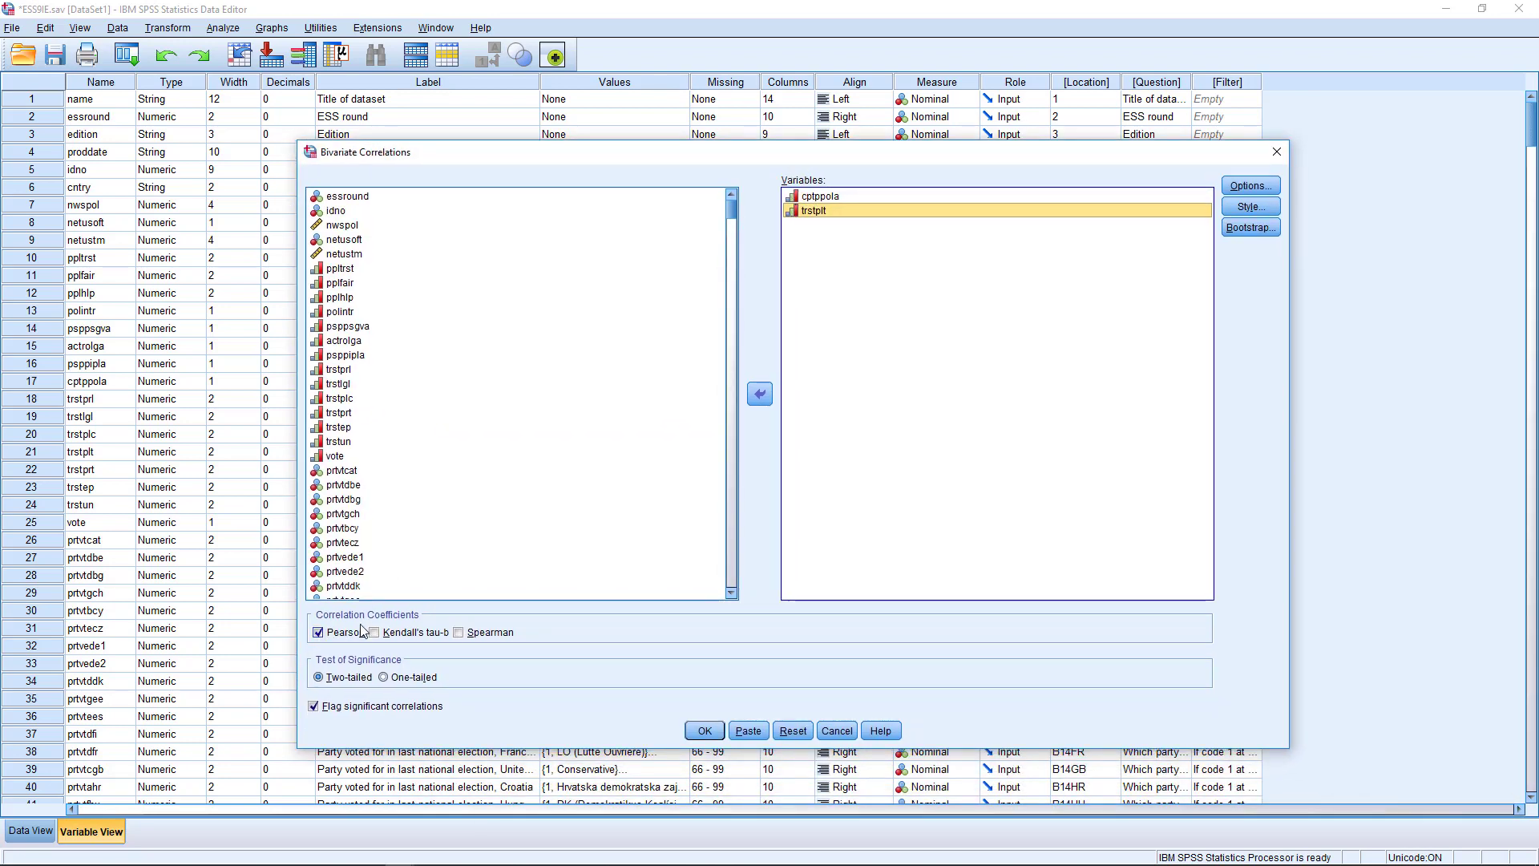
Choose Spearman instead of Pearson as the correlation coefficient and run the two-tailed correlation.
left_click(459, 633)
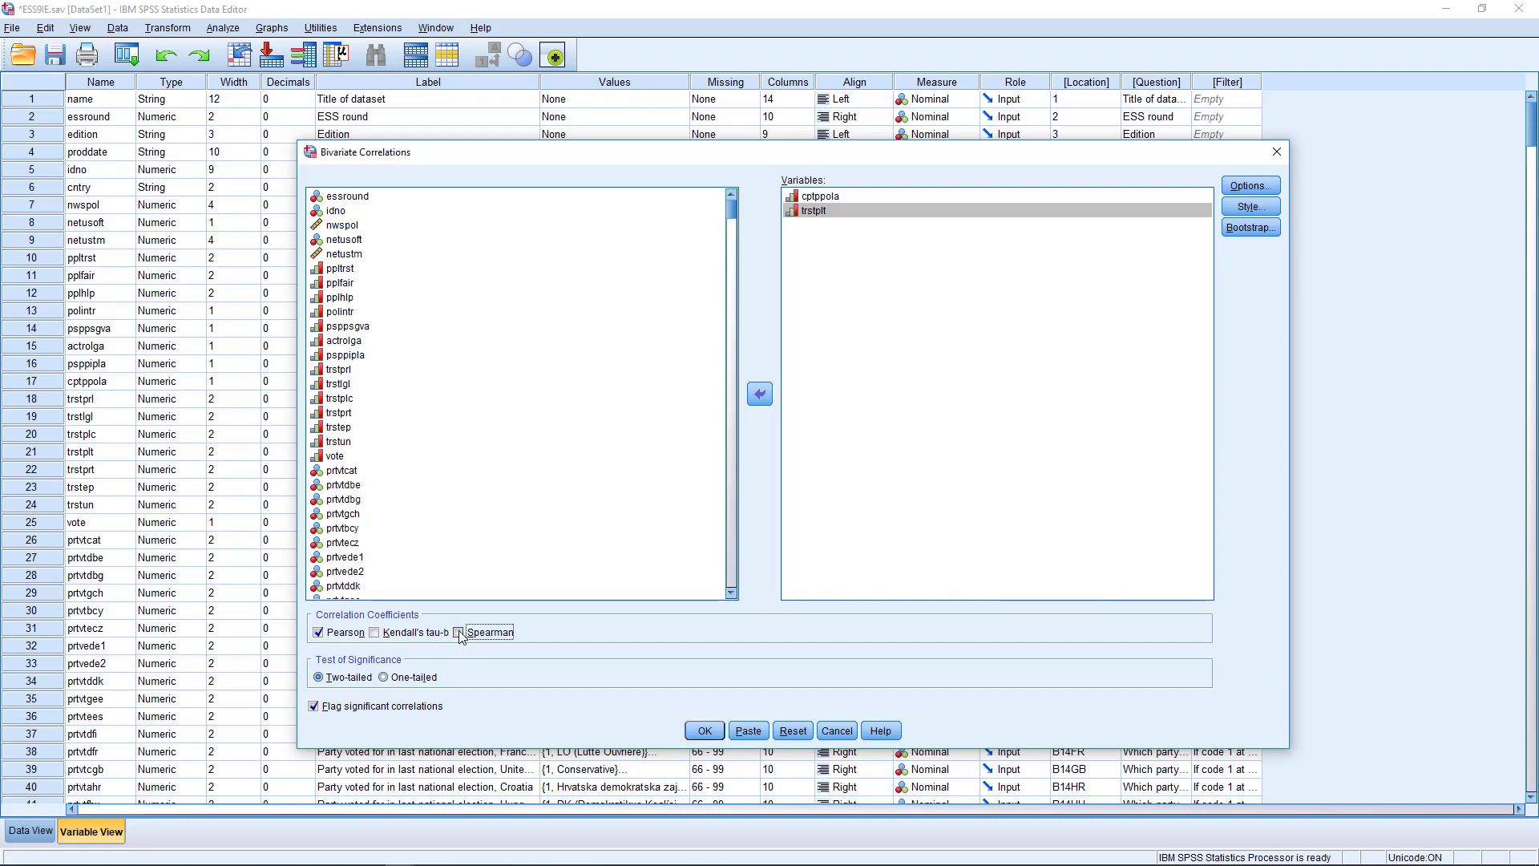
left_click(319, 634)
left_click(704, 730)
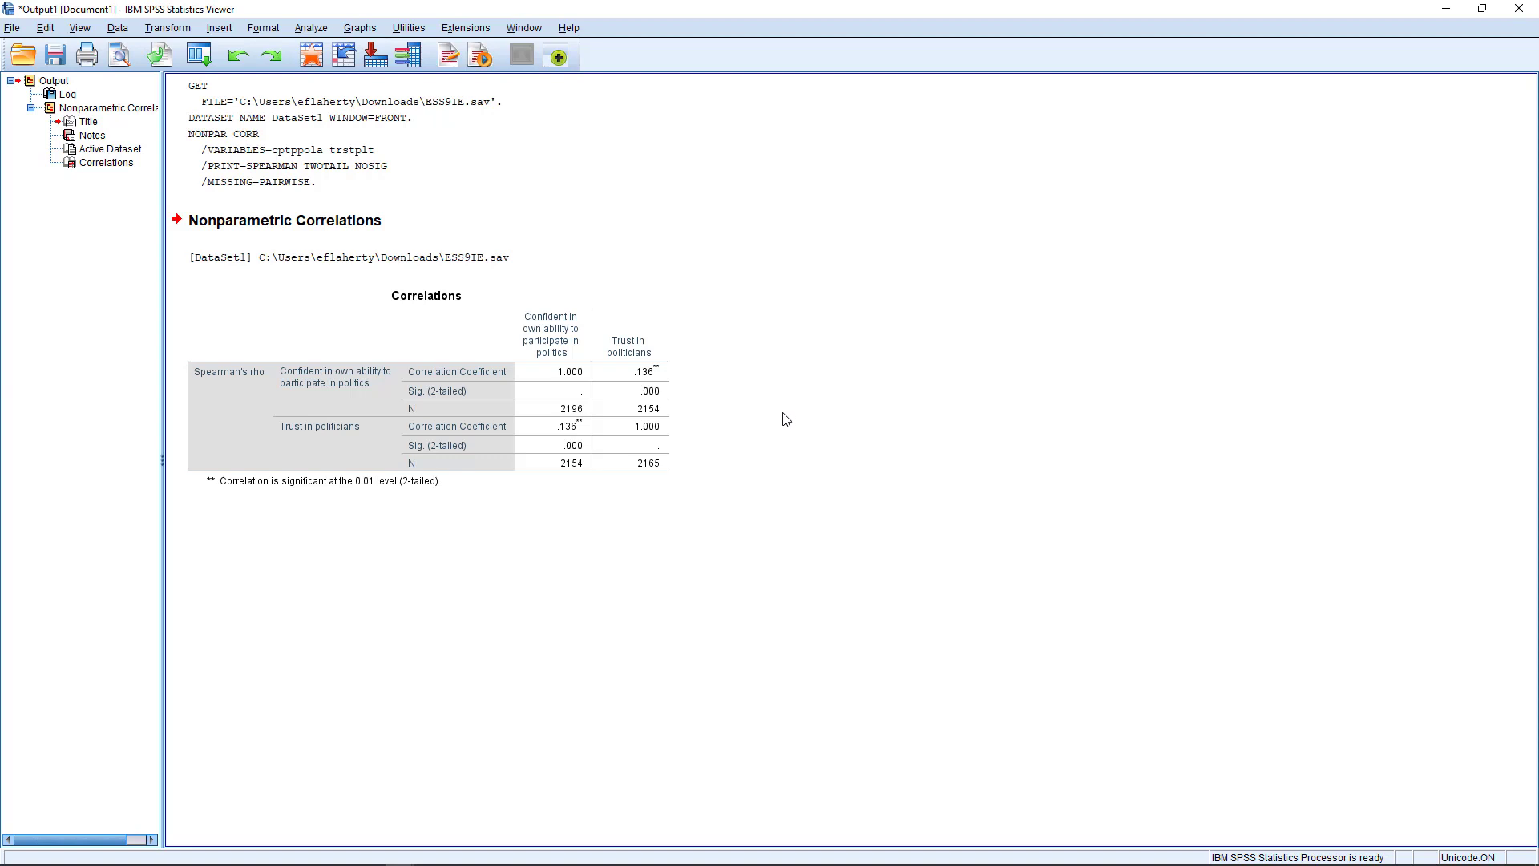
left_click(271, 341)
left_click(906, 422)
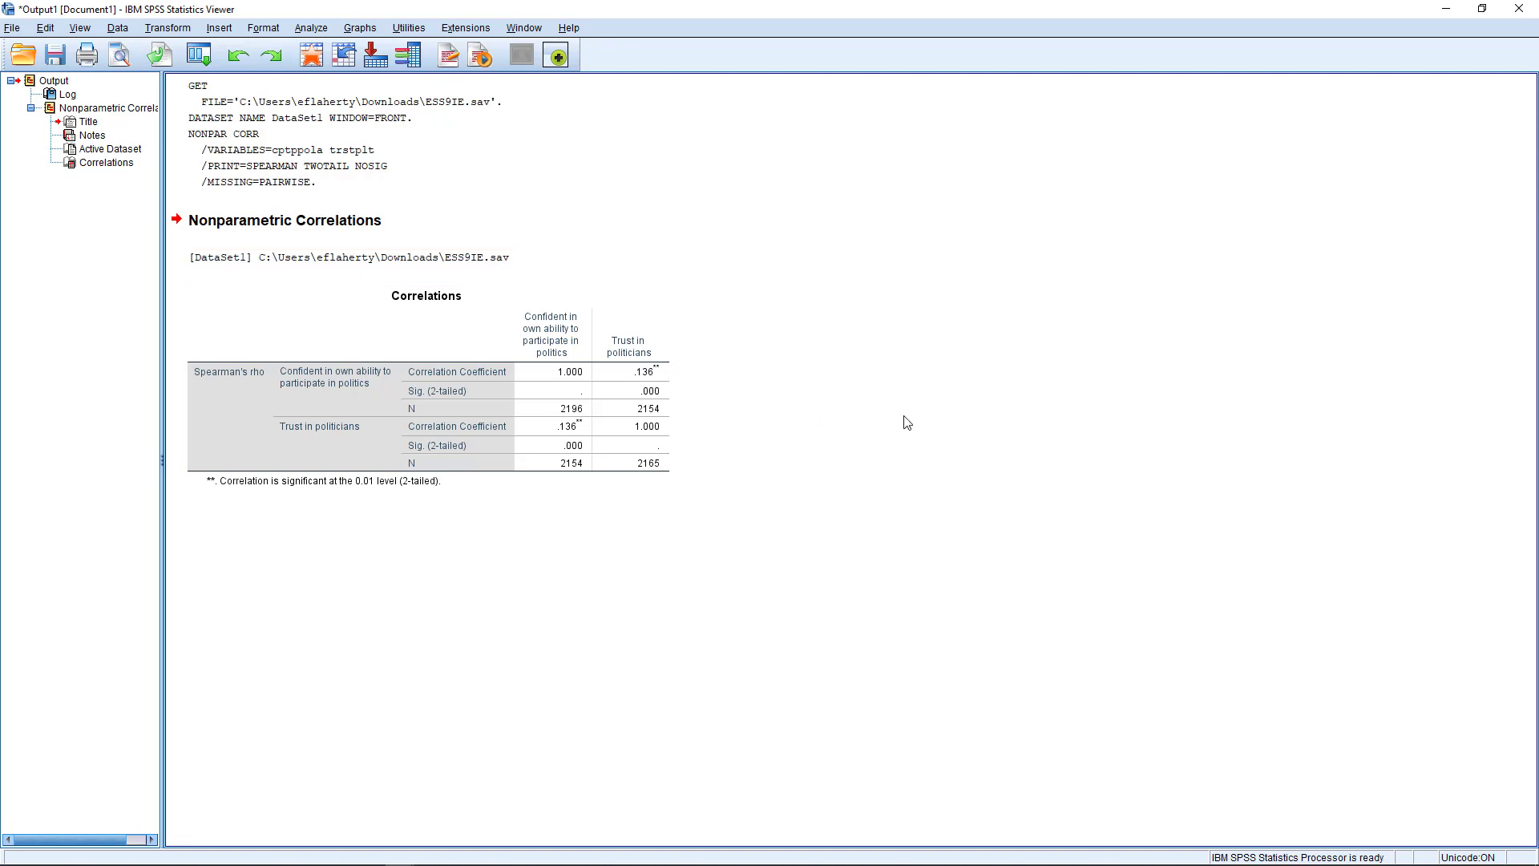